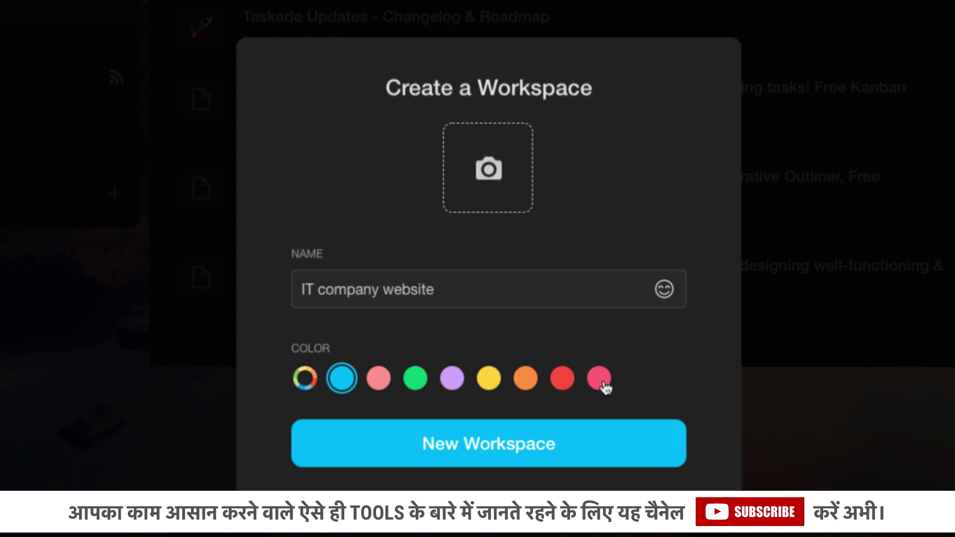
Step: Create the IT company website workspace with the blue colour and dismiss the member invitation
{"action": "left_click", "coordinate": [600, 382]}
{"action": "left_click", "coordinate": [347, 387]}
{"action": "left_click", "coordinate": [426, 464]}
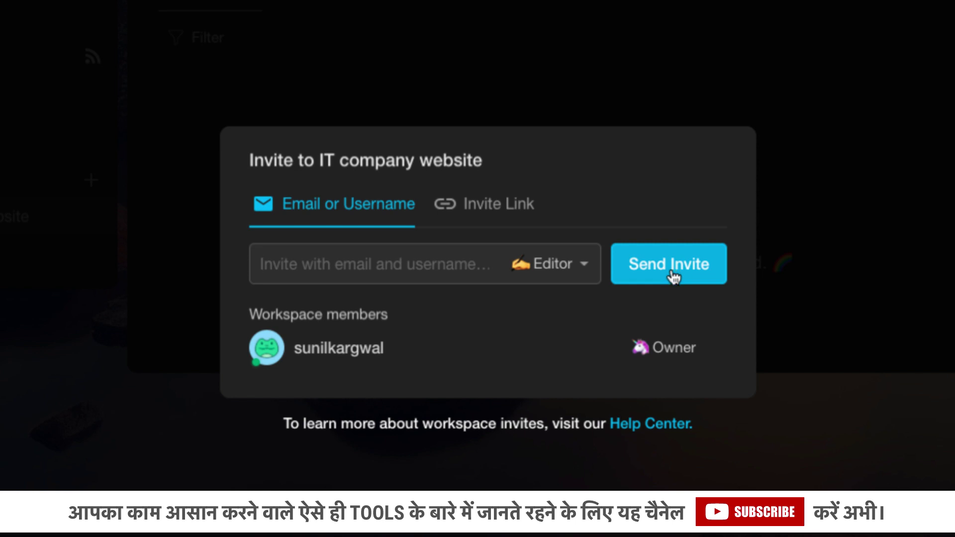
{"action": "left_click", "coordinate": [831, 257]}
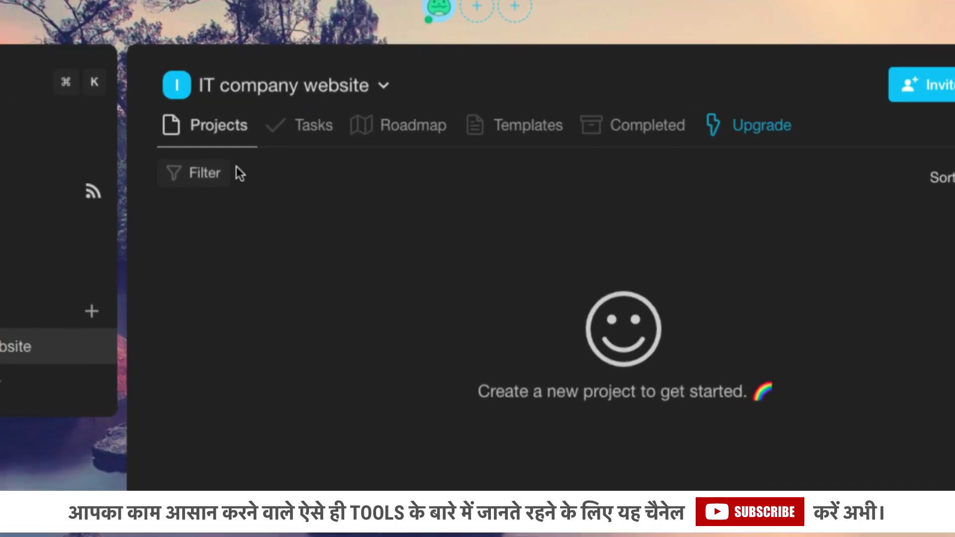
Step: Create a blank project titled Designing in the IT company website workspace
{"action": "left_click", "coordinate": [315, 131]}
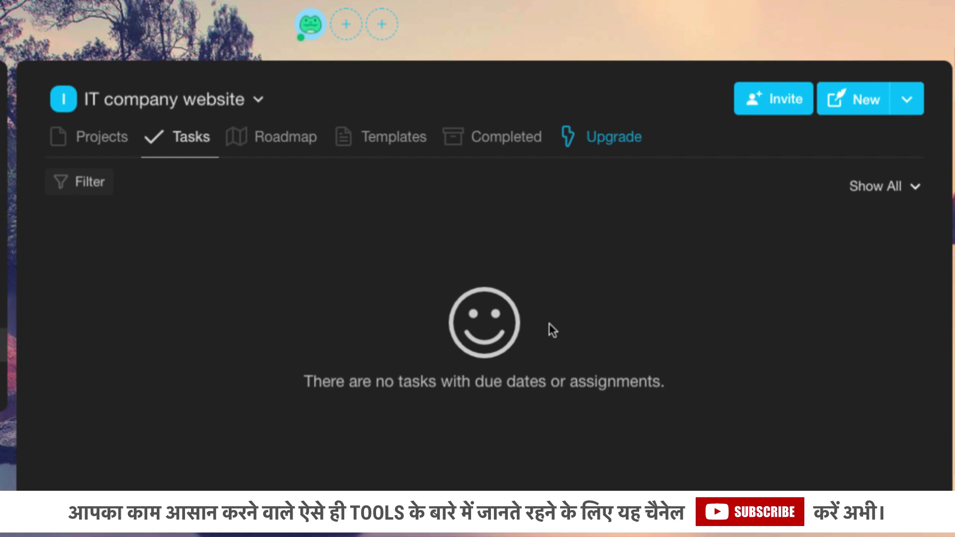
{"action": "left_click", "coordinate": [113, 144]}
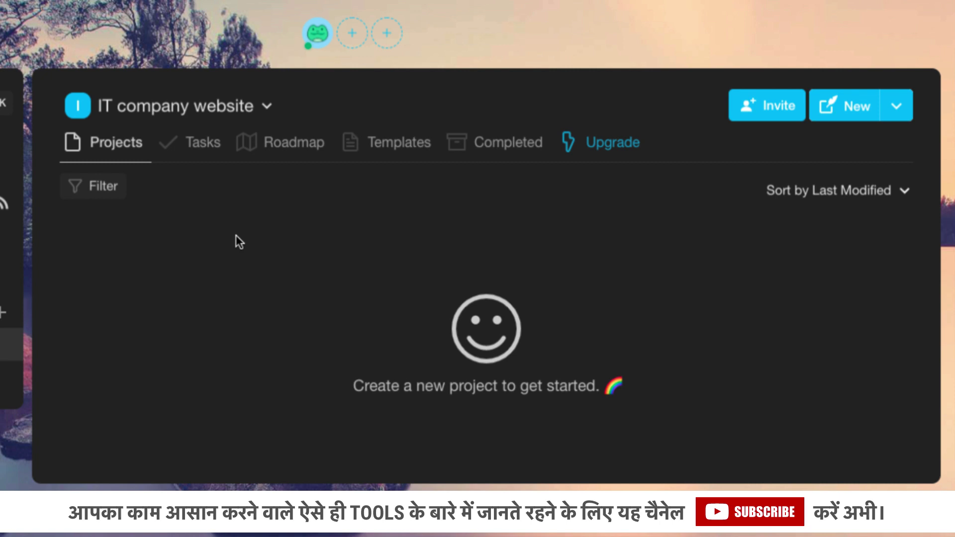
{"action": "left_click", "coordinate": [896, 109]}
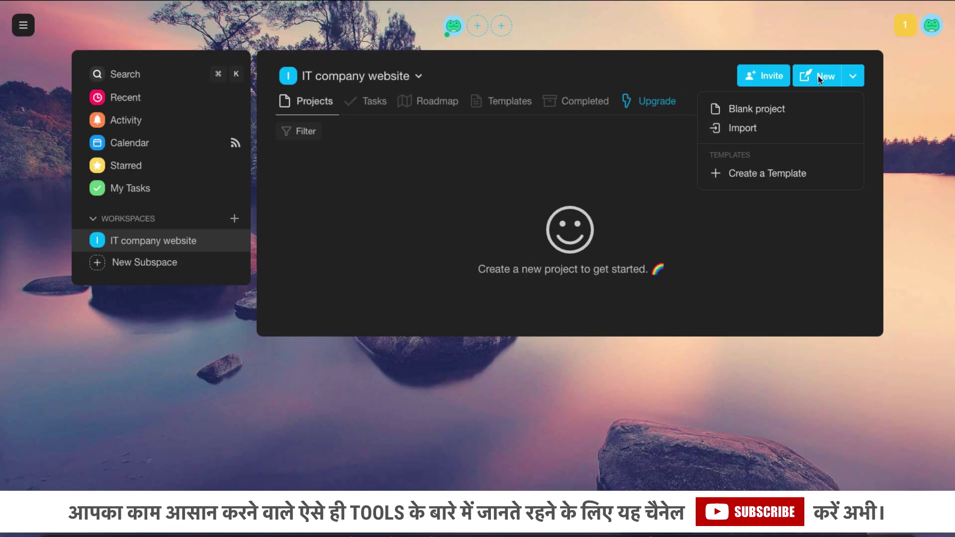
{"action": "left_click", "coordinate": [818, 77]}
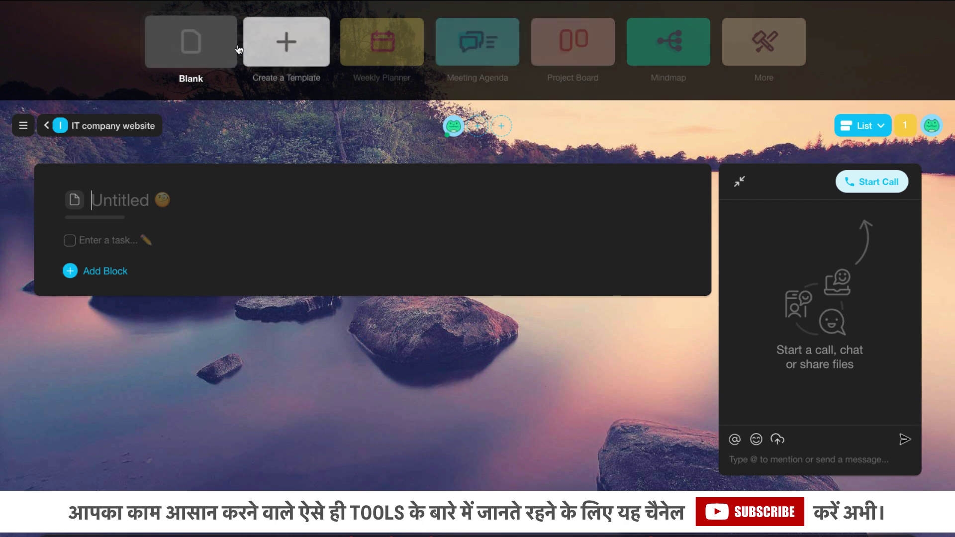
{"action": "left_click", "coordinate": [209, 46]}
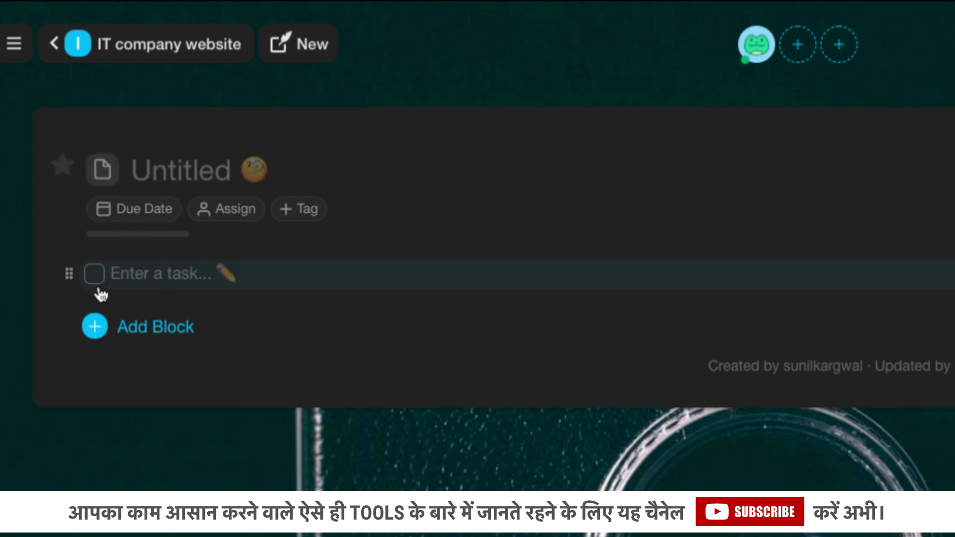
{"action": "left_click", "coordinate": [174, 170]}
{"action": "type", "text": "Designing"}
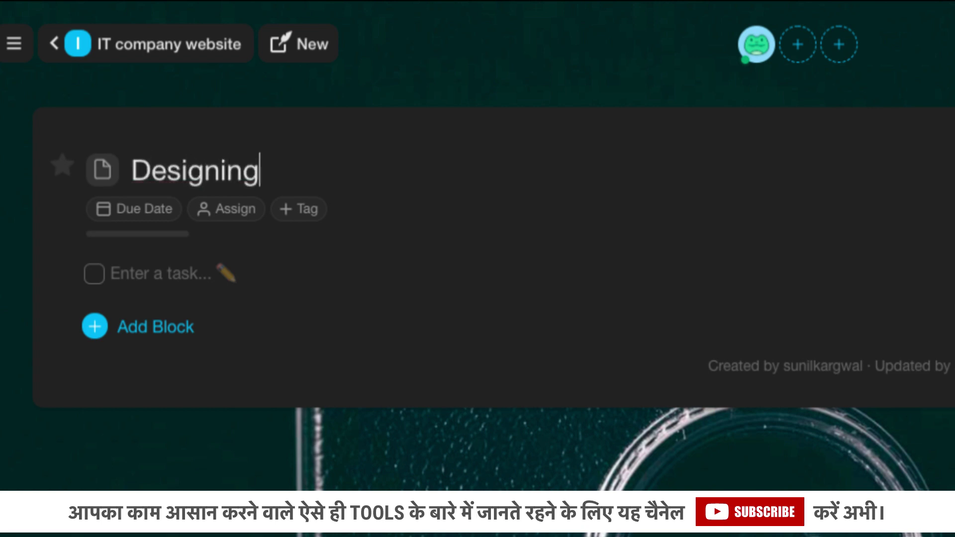
Step: Add a Check block to the Designing project and change its heading to Home
{"action": "left_click", "coordinate": [159, 329]}
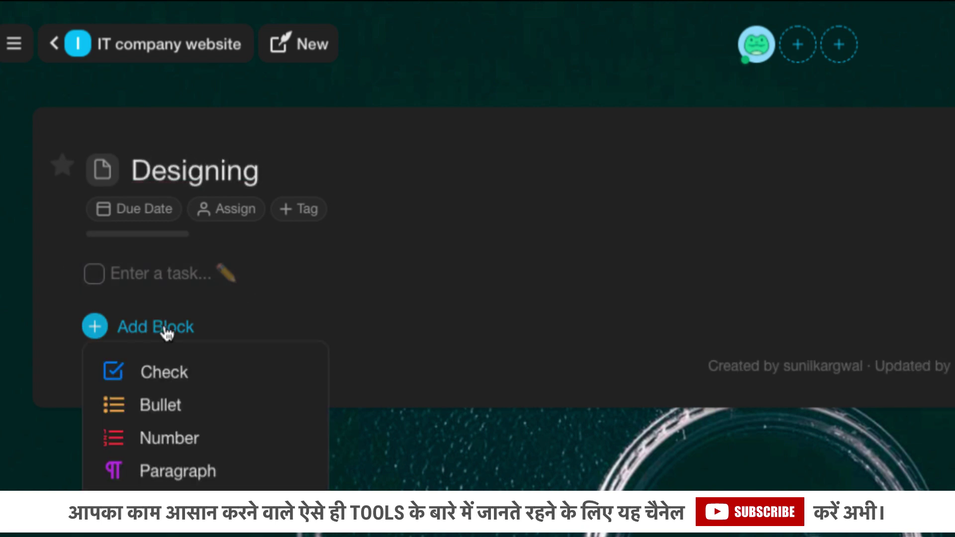
{"action": "left_click", "coordinate": [154, 377]}
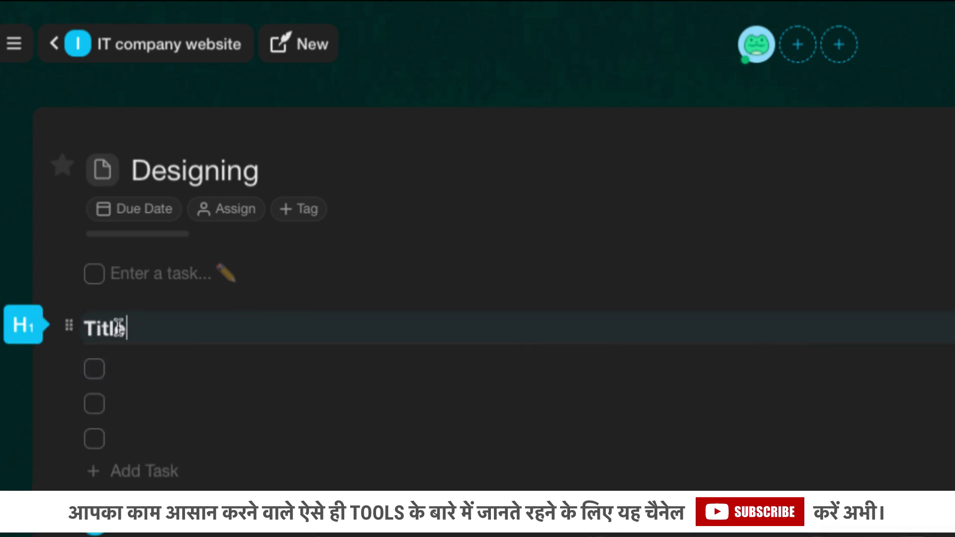
{"action": "left_click_drag", "start_coordinate": [119, 327], "coordinate": [82, 333]}
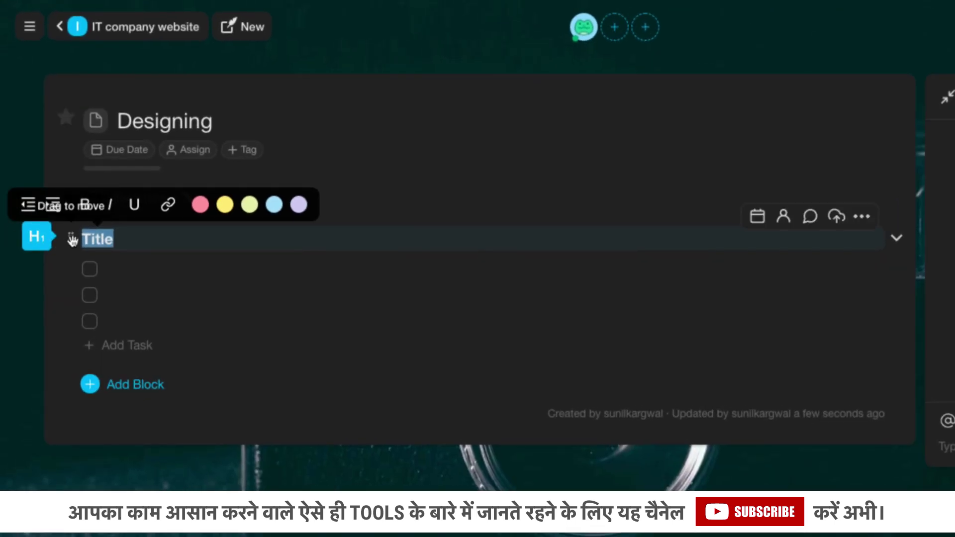
{"action": "type", "text": "Home"}
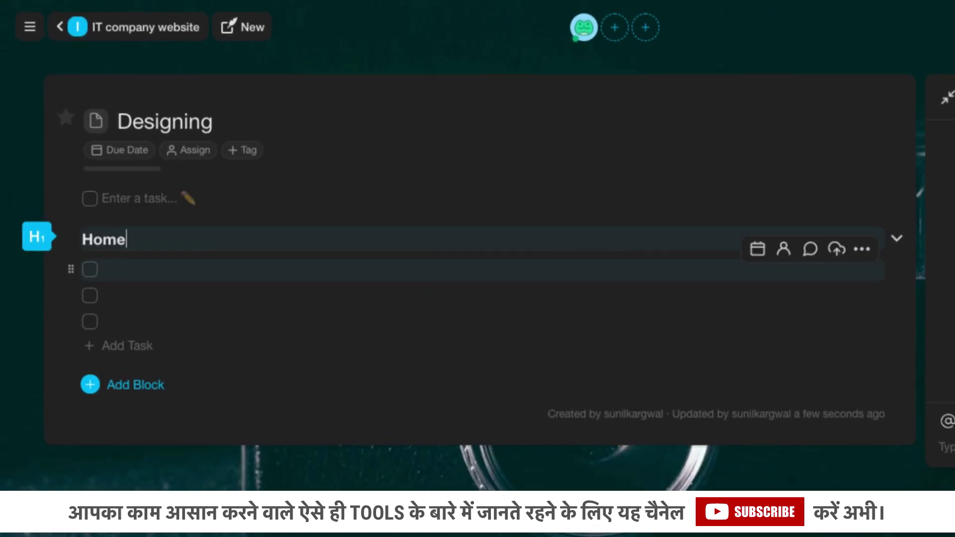
Step: Fill in the three tasks under the Home heading as Hero Image, About and Products
{"action": "left_click", "coordinate": [133, 272]}
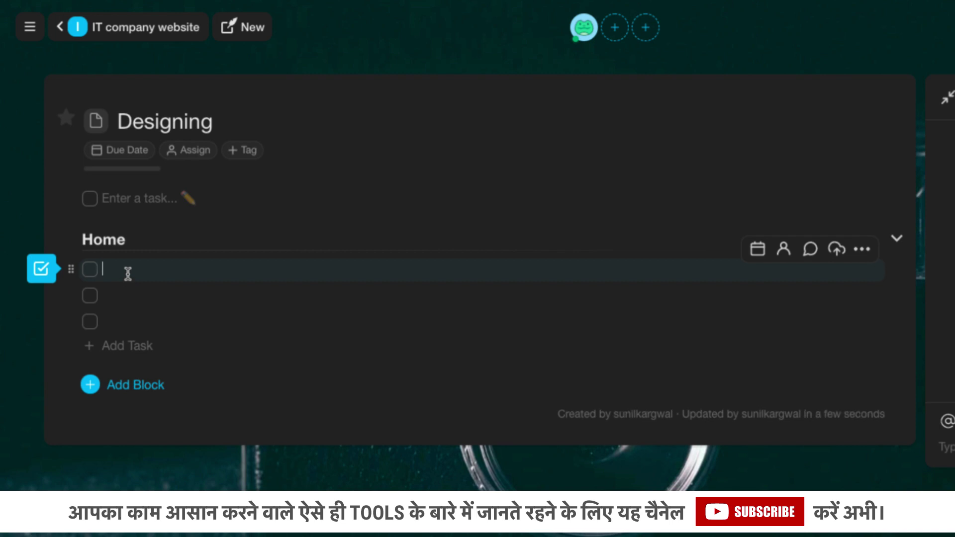
{"action": "type", "text": "Hero Image"}
{"action": "left_click", "coordinate": [124, 301]}
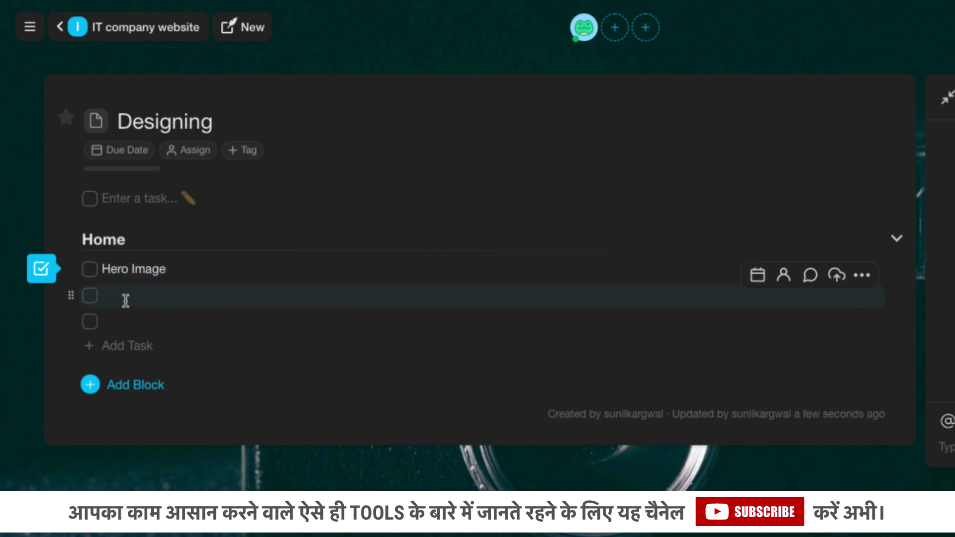
{"action": "type", "text": "Ab"}
{"action": "key", "text": "BackSpace"}
{"action": "key", "text": "BackSpace"}
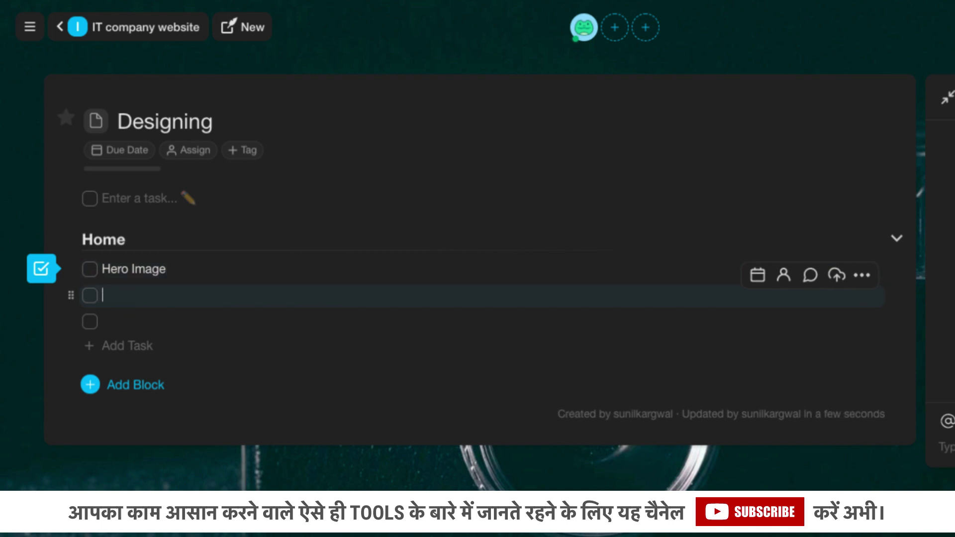
{"action": "type", "text": "About"}
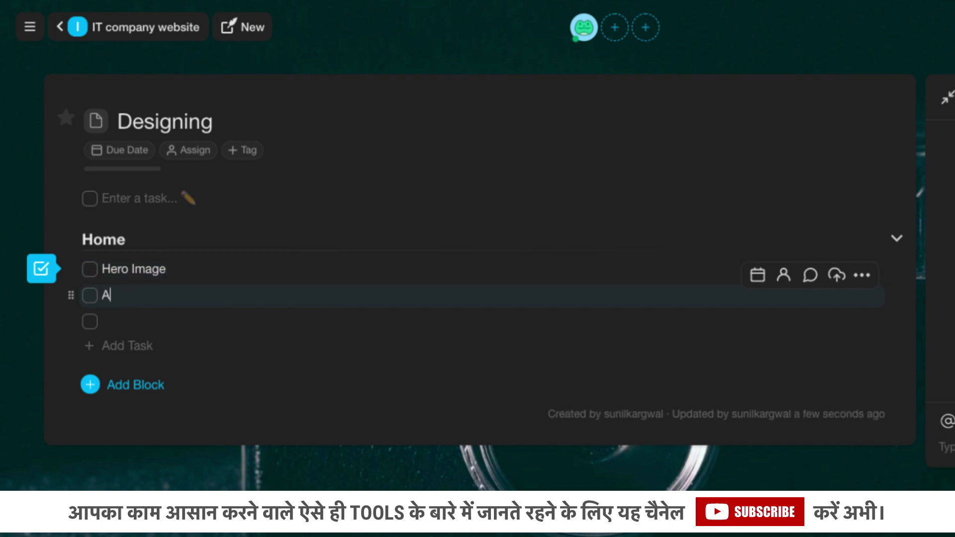
{"action": "left_click", "coordinate": [131, 314]}
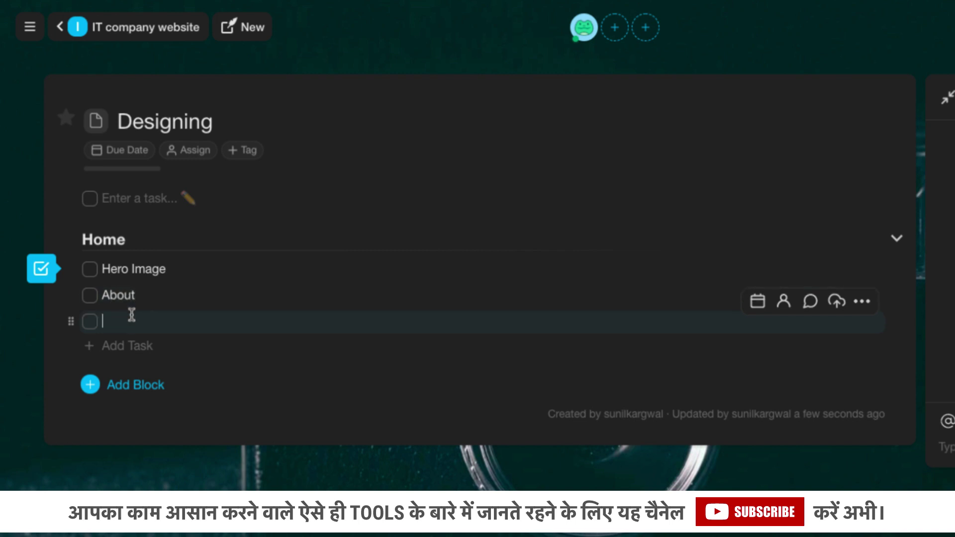
{"action": "type", "text": "Products"}
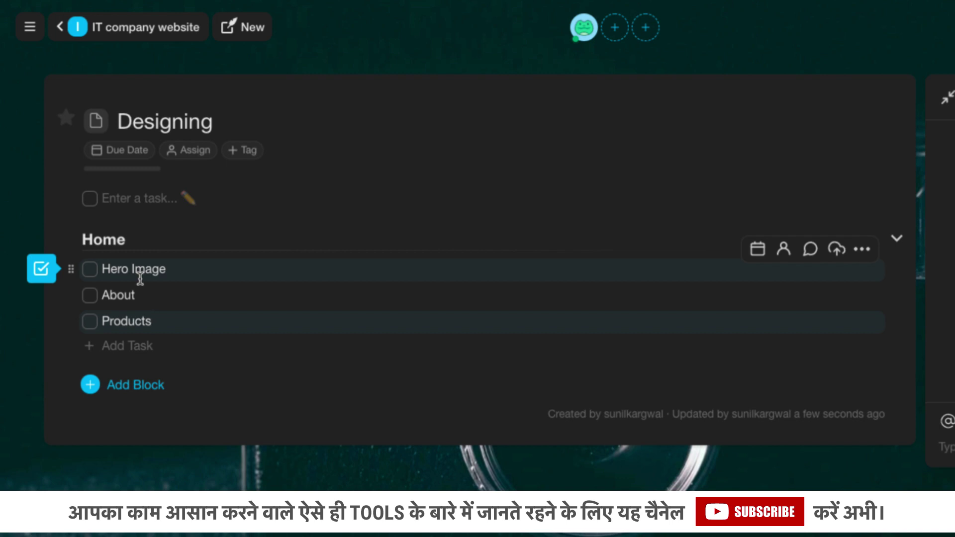
Step: Assign the Home heading to the workspace owner and set its due date to March 10, 2021, without a time
{"action": "left_click", "coordinate": [129, 240]}
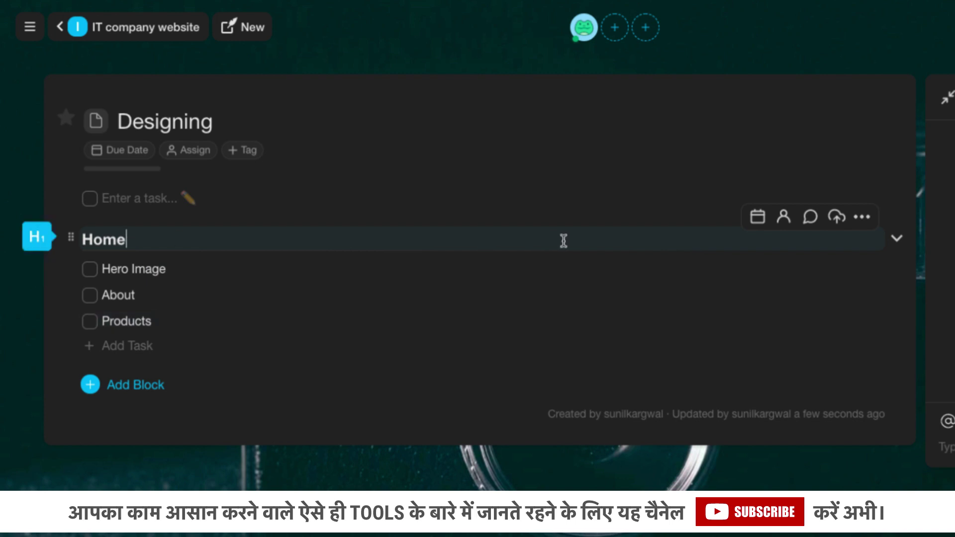
{"action": "left_click", "coordinate": [784, 217]}
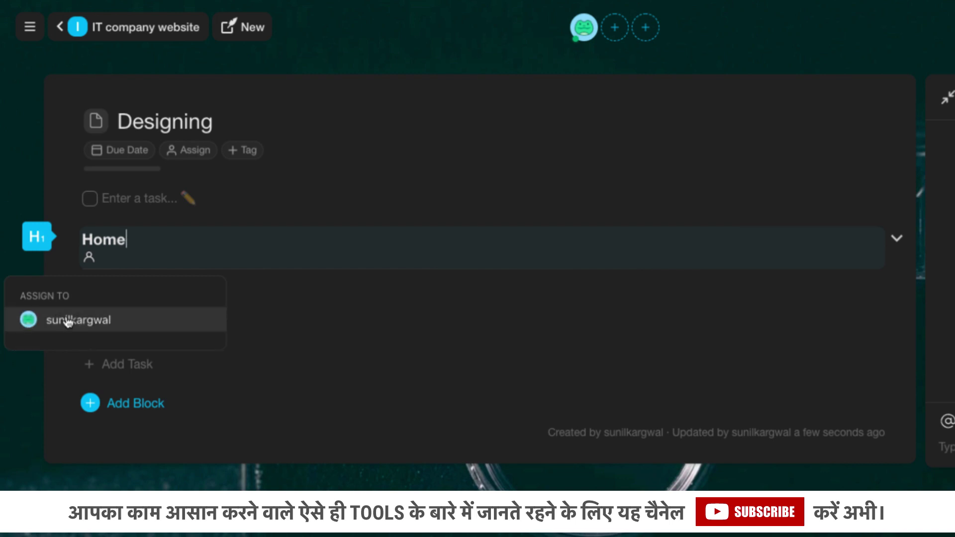
{"action": "left_click", "coordinate": [62, 323]}
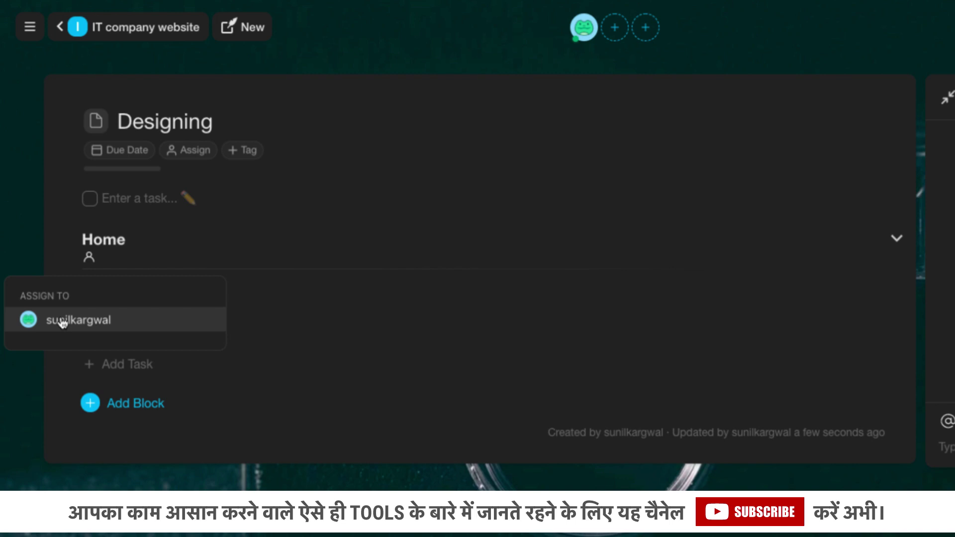
{"action": "left_click", "coordinate": [114, 329]}
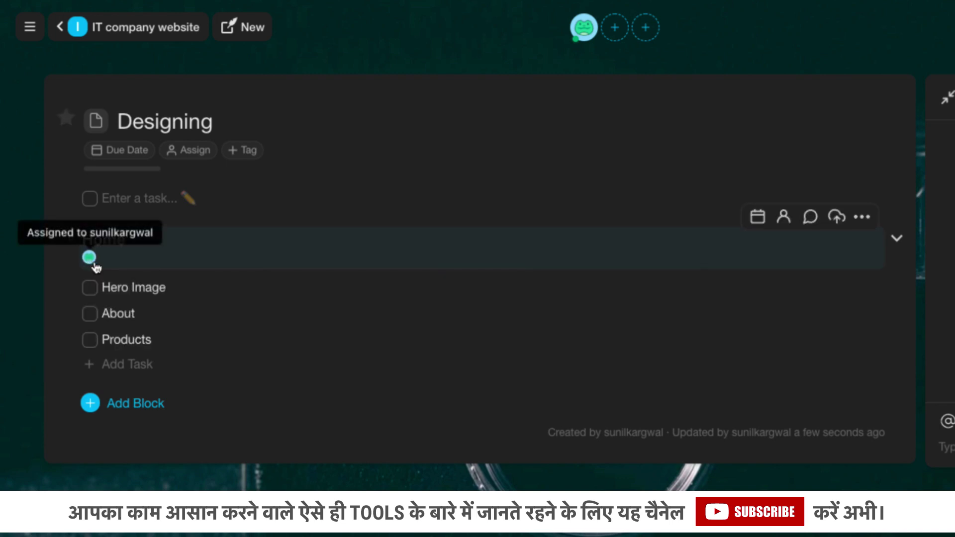
{"action": "left_click", "coordinate": [756, 217]}
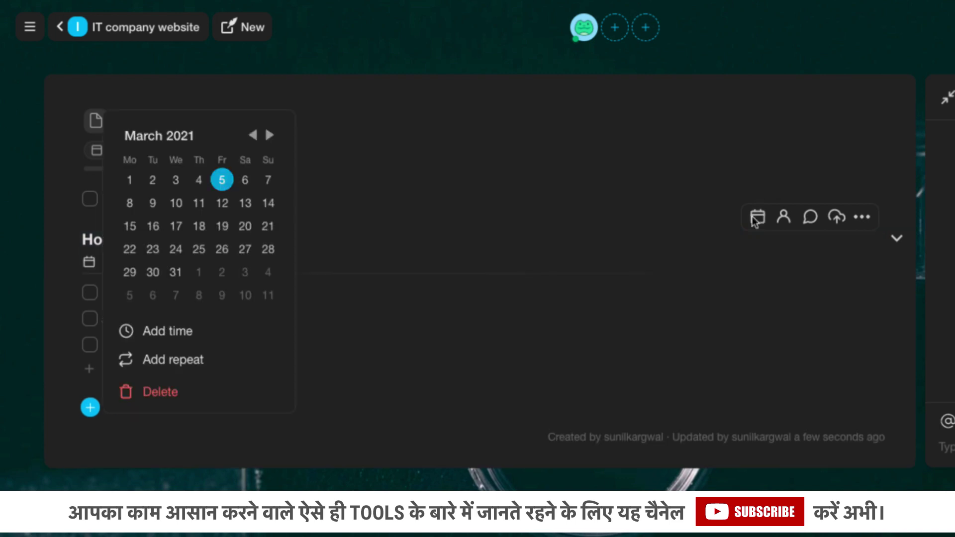
{"action": "left_click", "coordinate": [172, 208]}
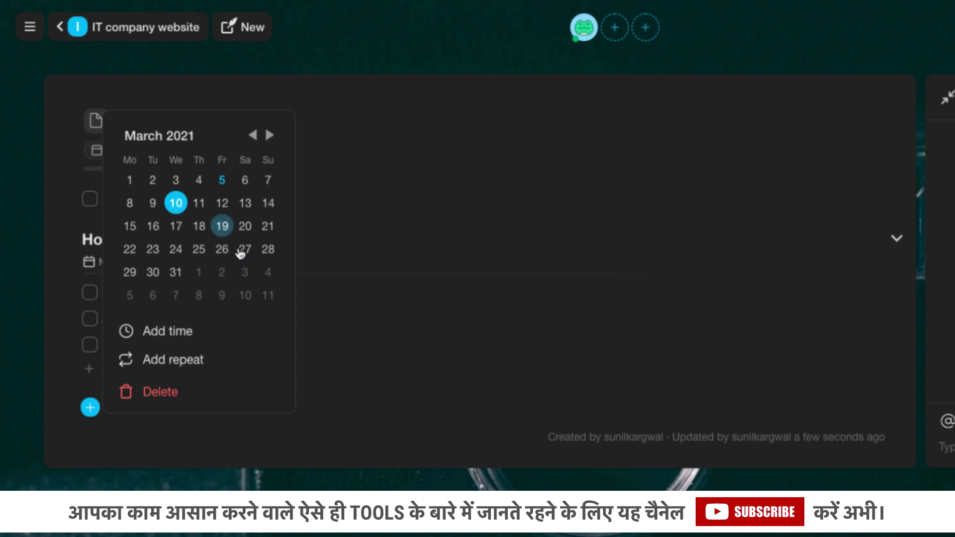
{"action": "left_click", "coordinate": [167, 332]}
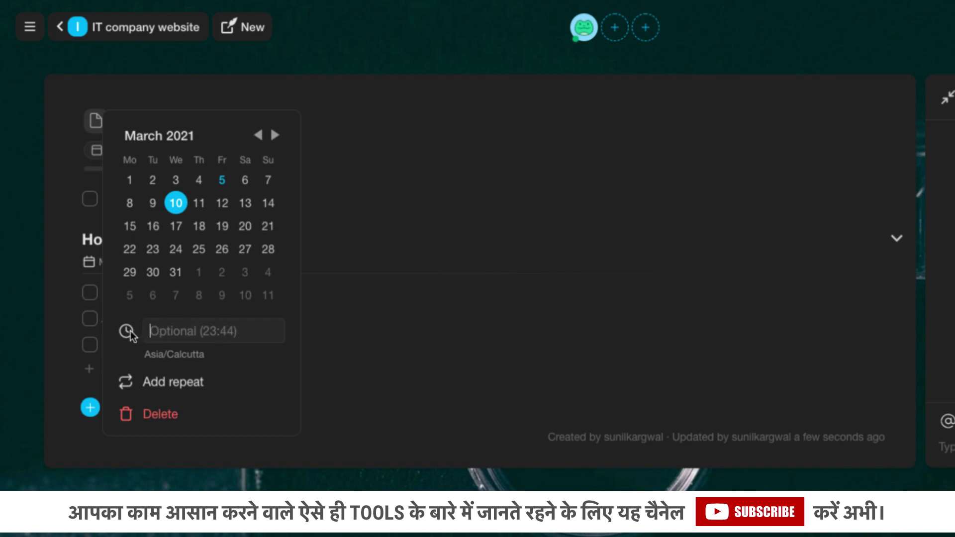
{"action": "left_click", "coordinate": [341, 334]}
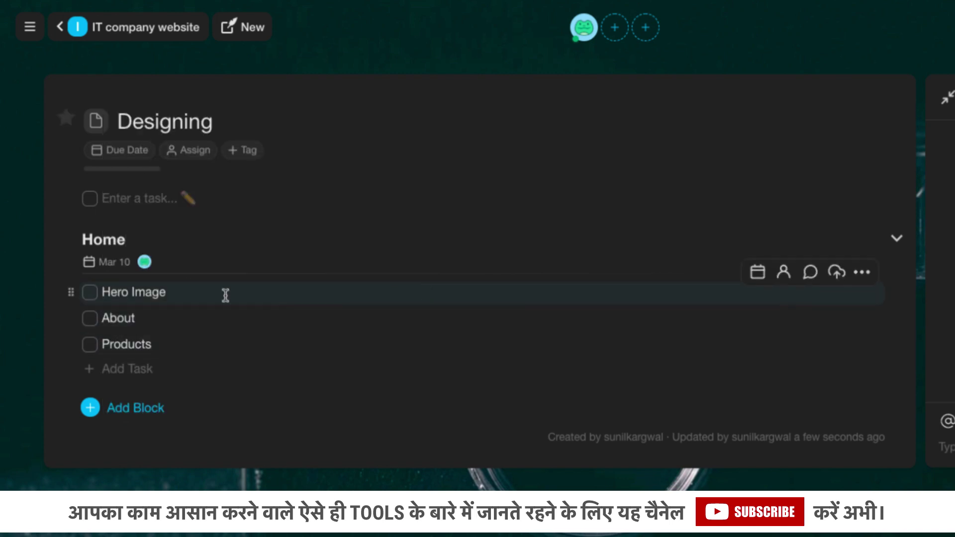
{"action": "left_click", "coordinate": [188, 295]}
{"action": "left_click", "coordinate": [168, 321]}
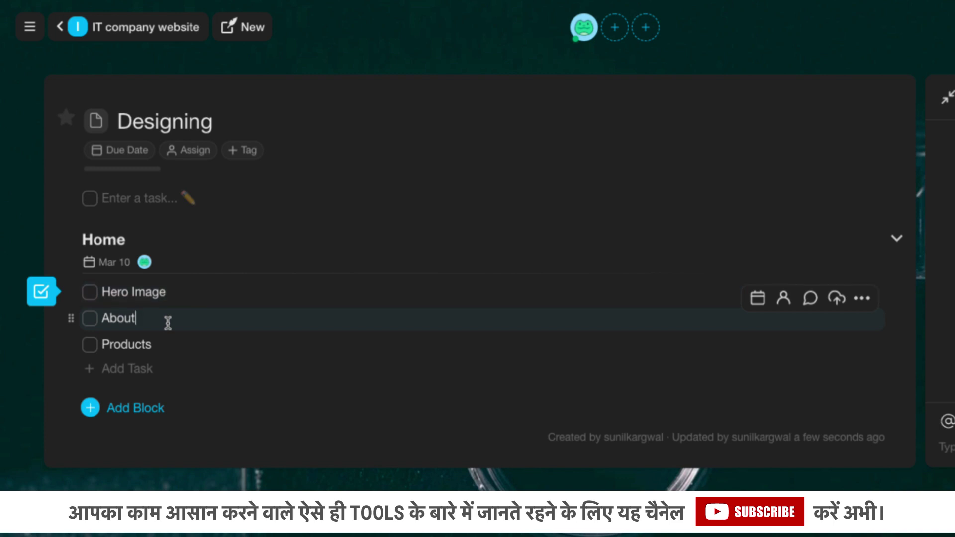
{"action": "left_click", "coordinate": [172, 343]}
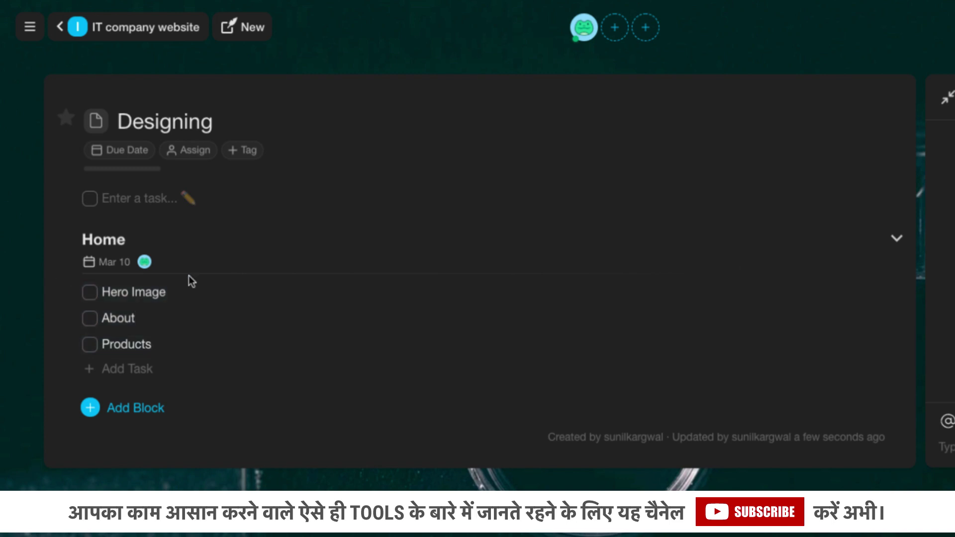
{"action": "left_click", "coordinate": [182, 229]}
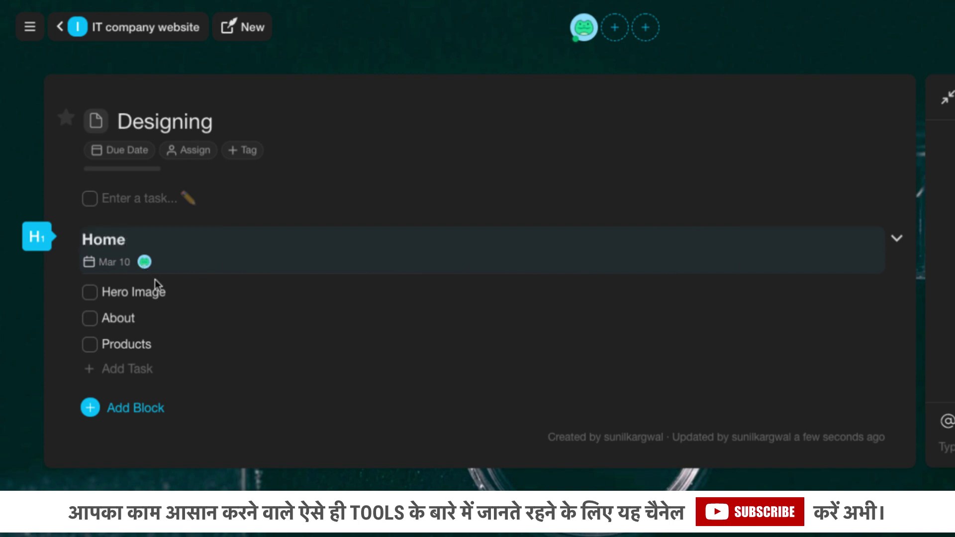
Step: Assign the Hero Image task to the workspace owner and set its due date to March 9, 2021
{"action": "left_click", "coordinate": [164, 292]}
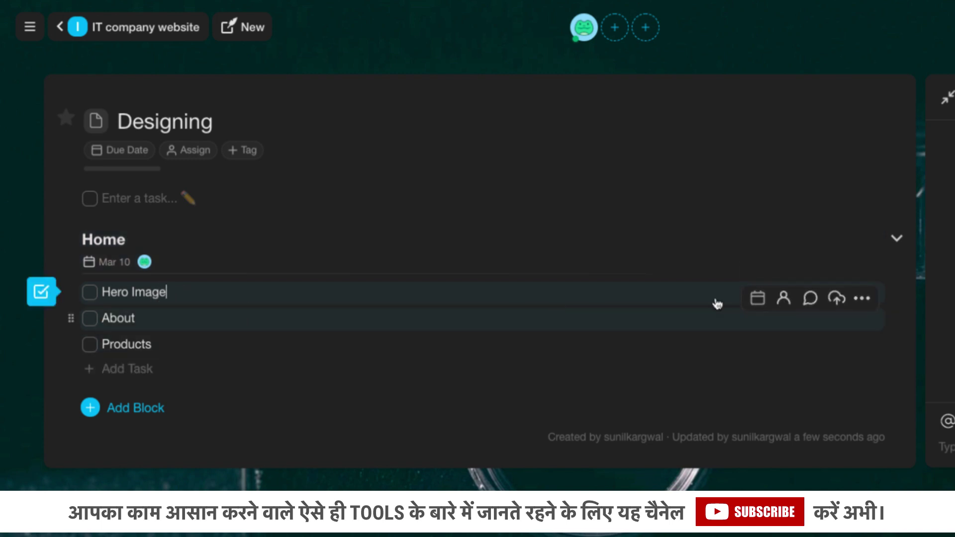
{"action": "left_click", "coordinate": [784, 275]}
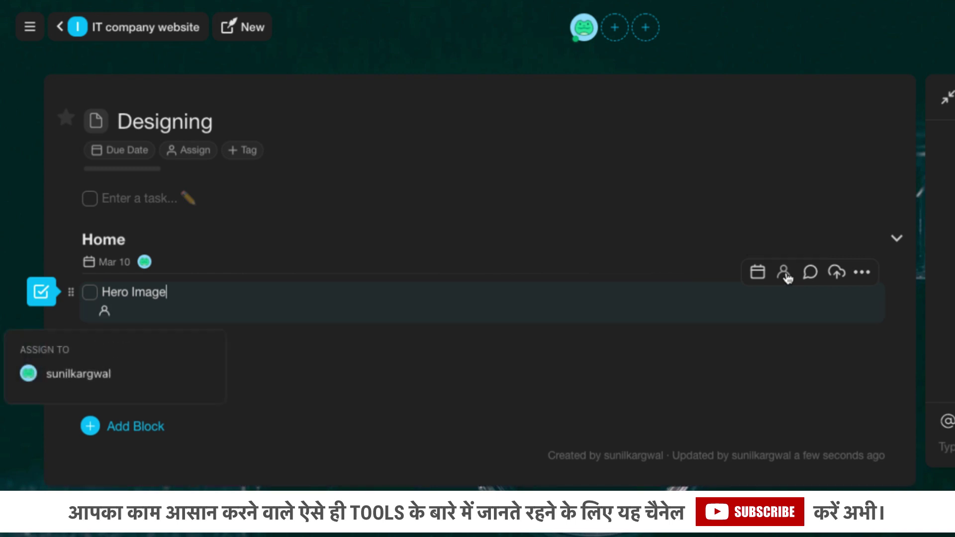
{"action": "left_click", "coordinate": [111, 386]}
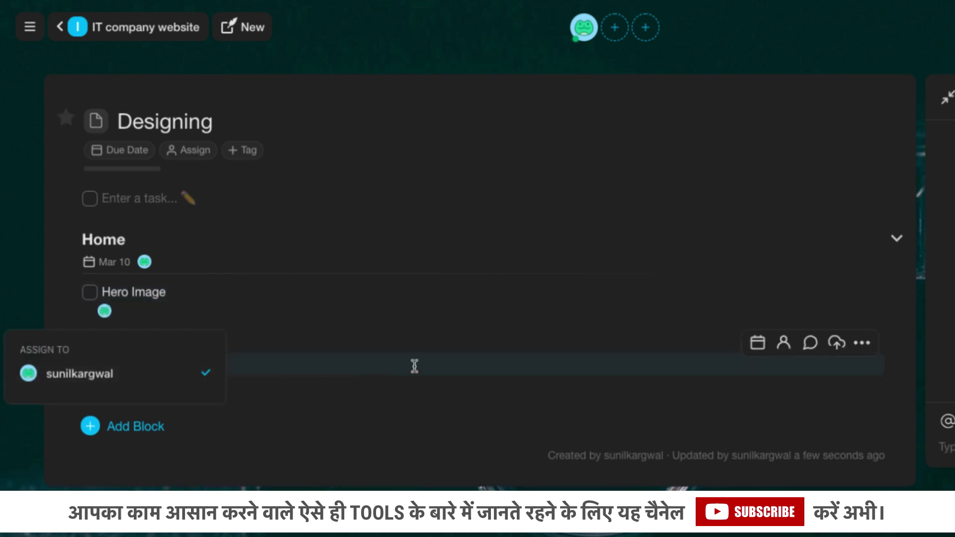
{"action": "left_click", "coordinate": [757, 272]}
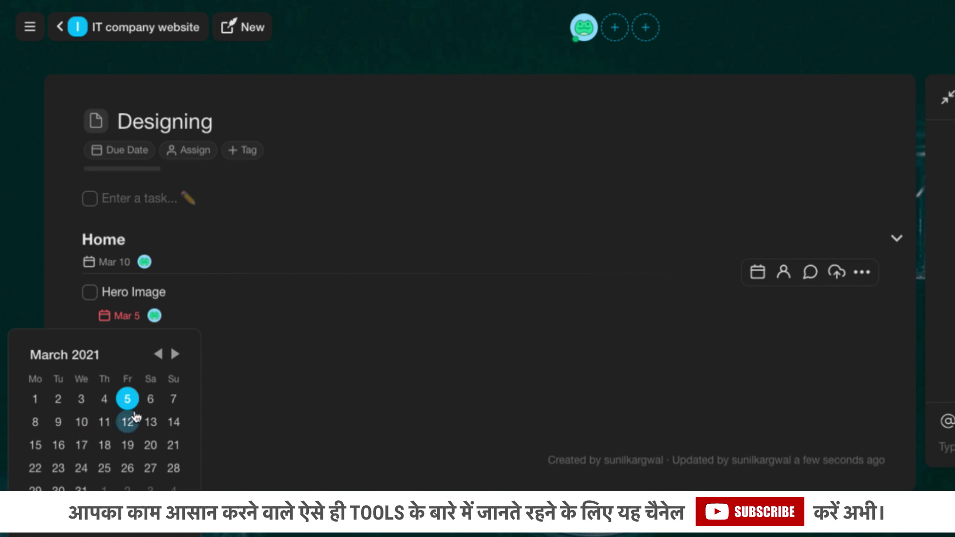
{"action": "left_click", "coordinate": [69, 421]}
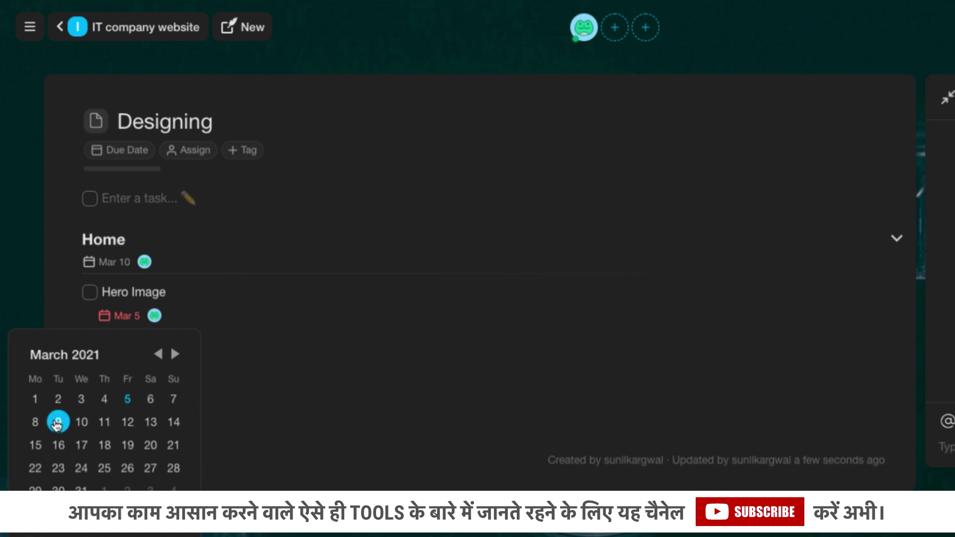
{"action": "left_click", "coordinate": [277, 340]}
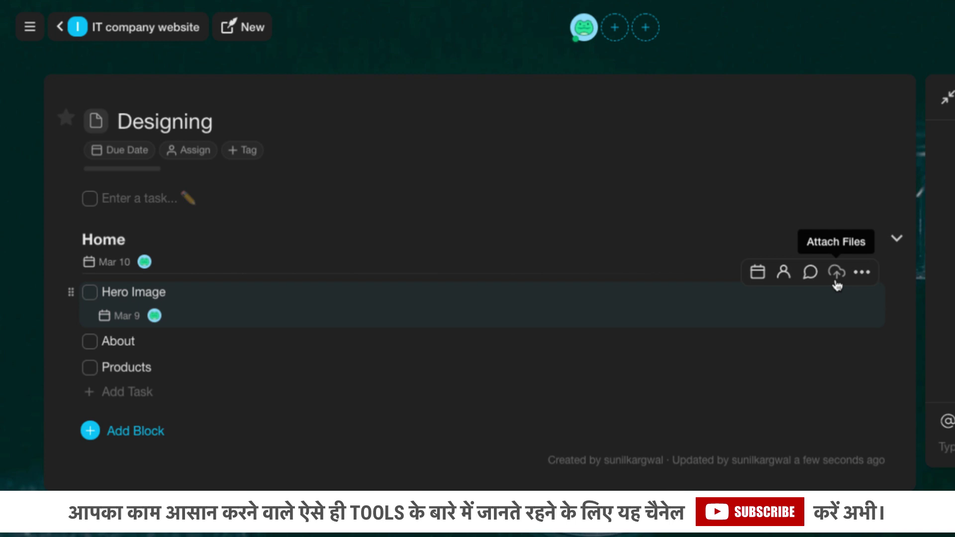
Step: Post the comment "Please give me iamges" on the Hero Image task and reopen its comment thread to check it
{"action": "left_click", "coordinate": [810, 273]}
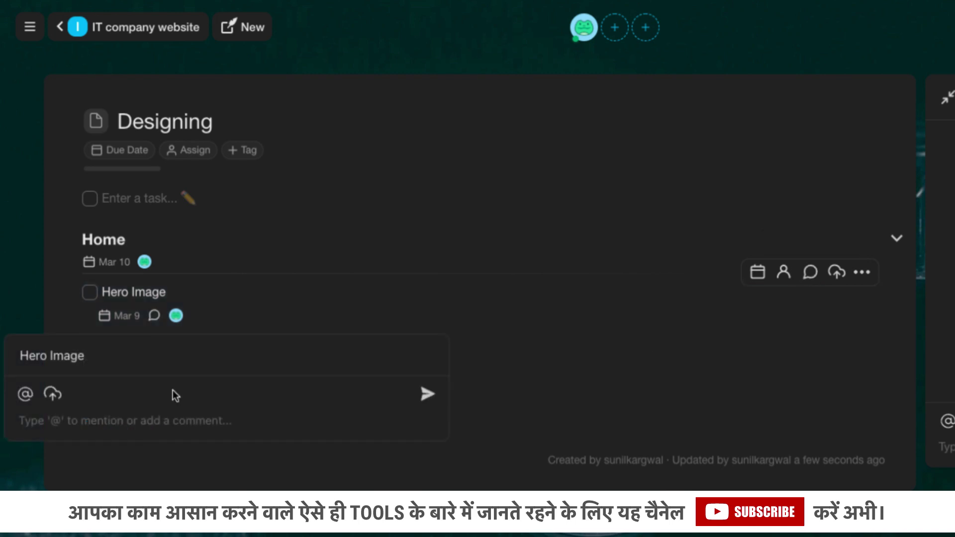
{"action": "left_click", "coordinate": [97, 422]}
{"action": "type", "text": "Pl"}
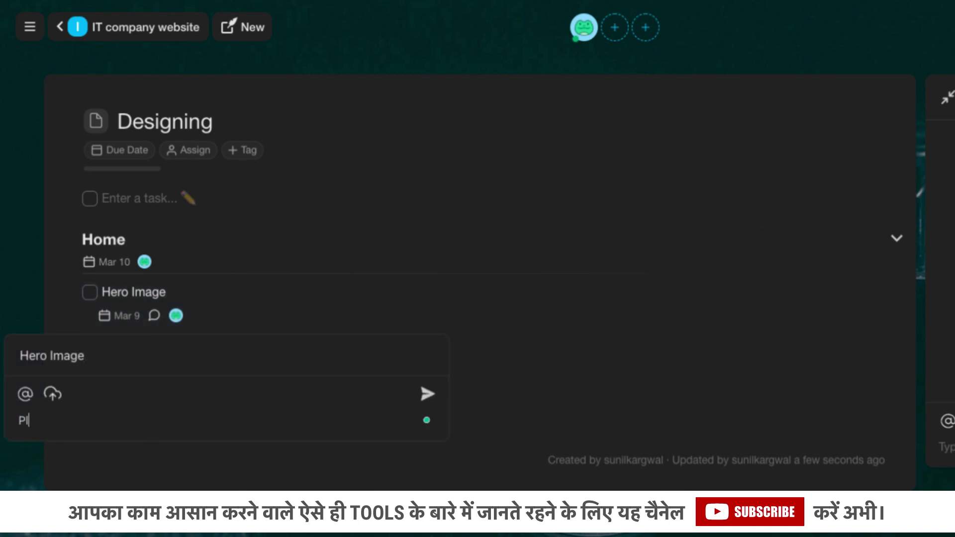
{"action": "type", "text": "ease give me iamges"}
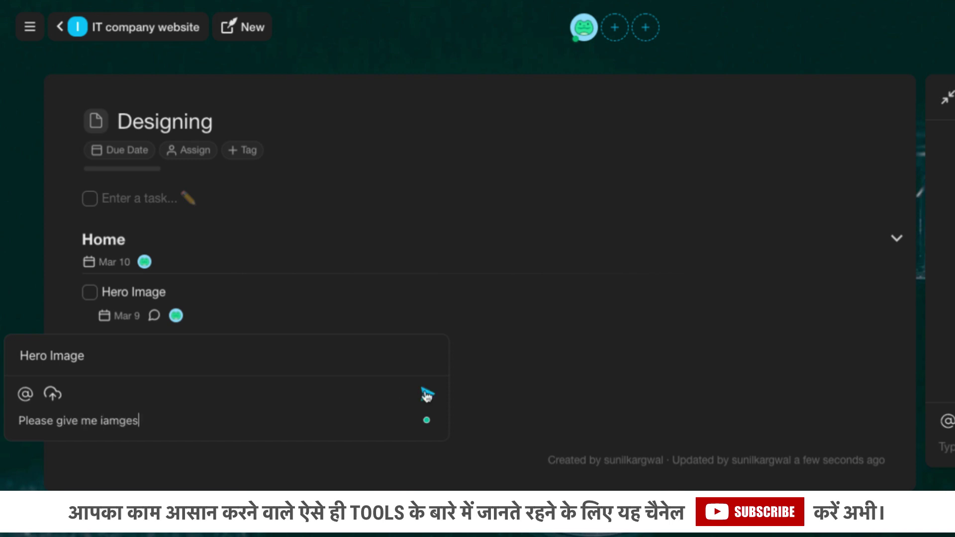
{"action": "type", "text": " @"}
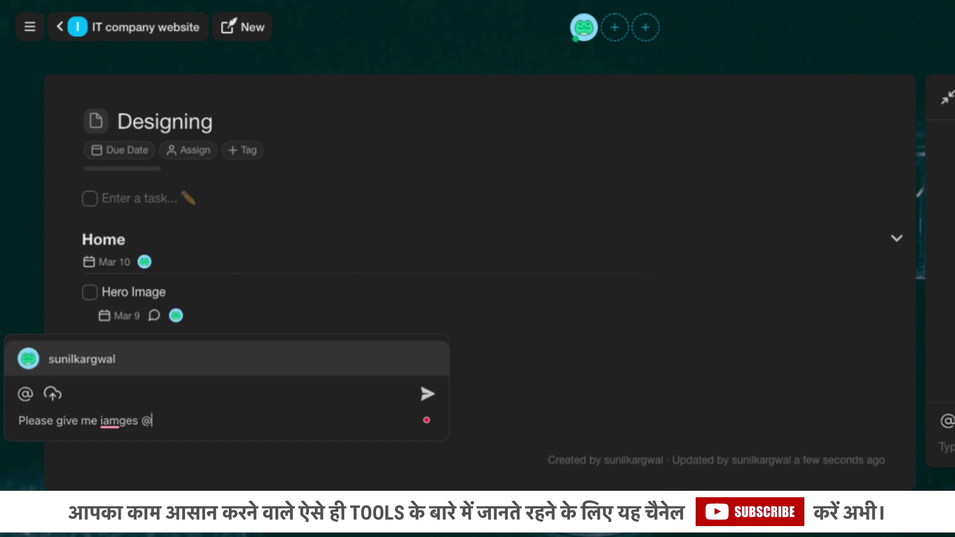
{"action": "key", "text": "BackSpace"}
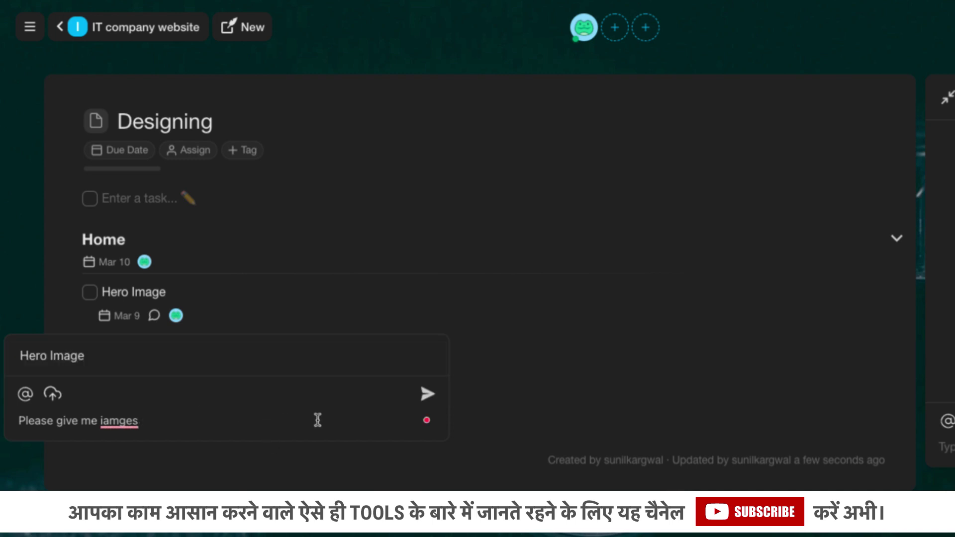
{"action": "left_click", "coordinate": [428, 395]}
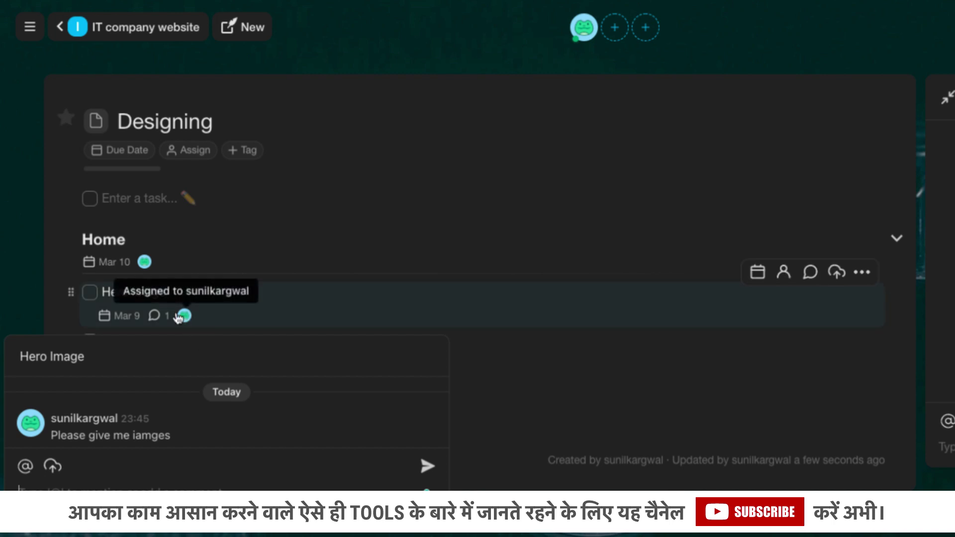
{"action": "left_click", "coordinate": [253, 312]}
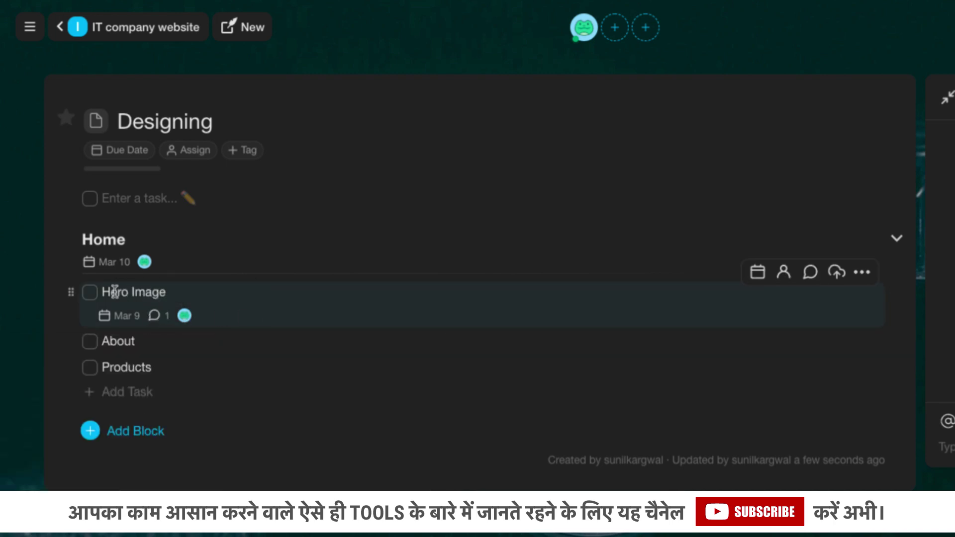
{"action": "left_click", "coordinate": [154, 315]}
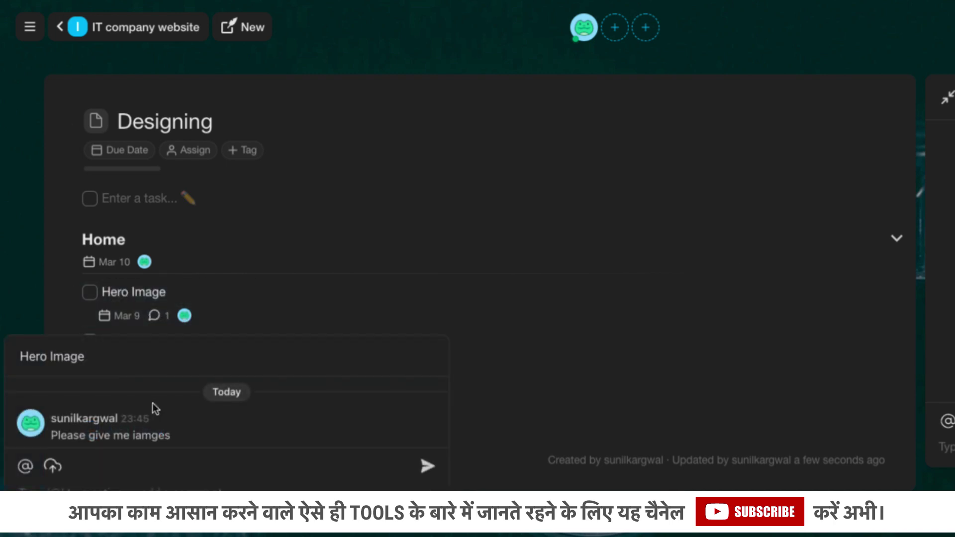
{"action": "left_click", "coordinate": [155, 315]}
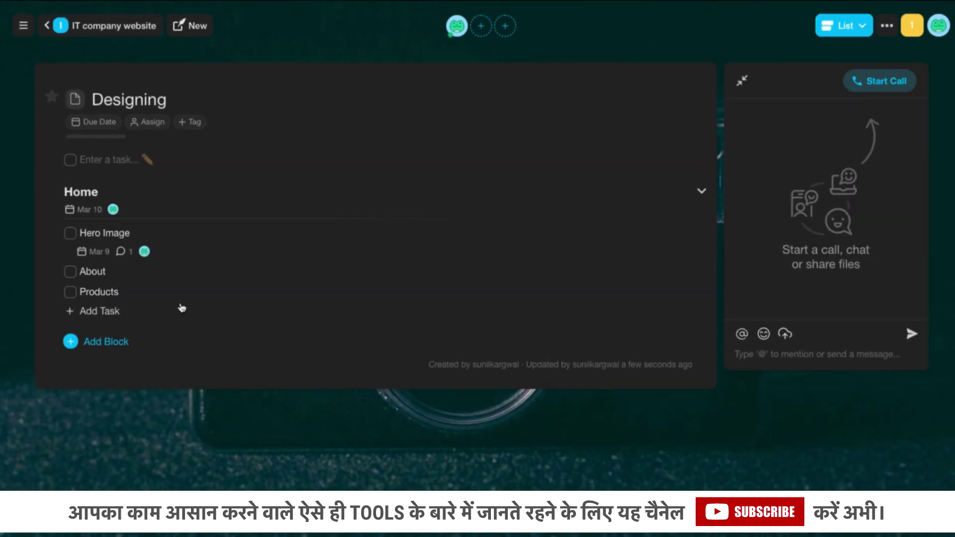
Step: Add a Check block headed About us to the Designing project, with the tasks About text and Team
{"action": "left_click", "coordinate": [100, 342]}
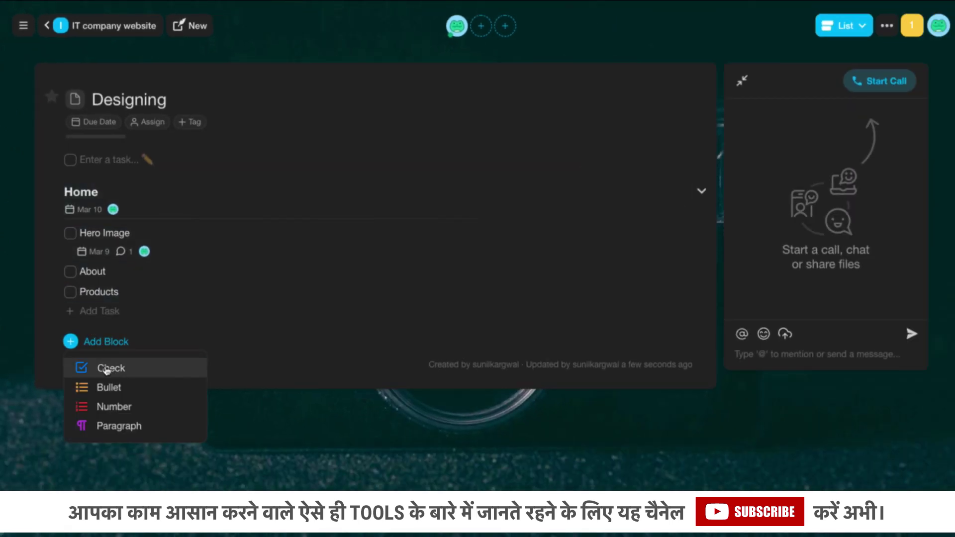
{"action": "left_click", "coordinate": [106, 369]}
{"action": "type", "text": "About us"}
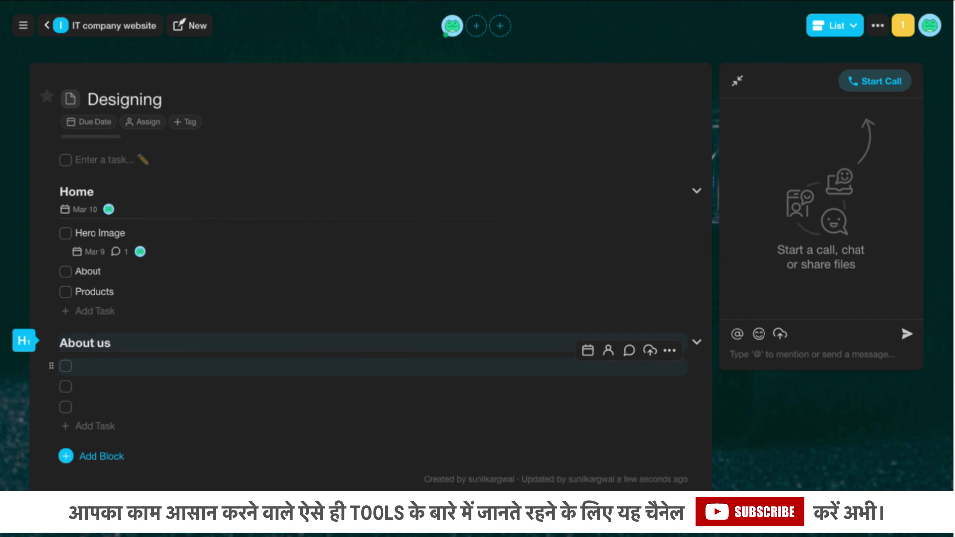
{"action": "left_click", "coordinate": [96, 368]}
{"action": "type", "text": "About text"}
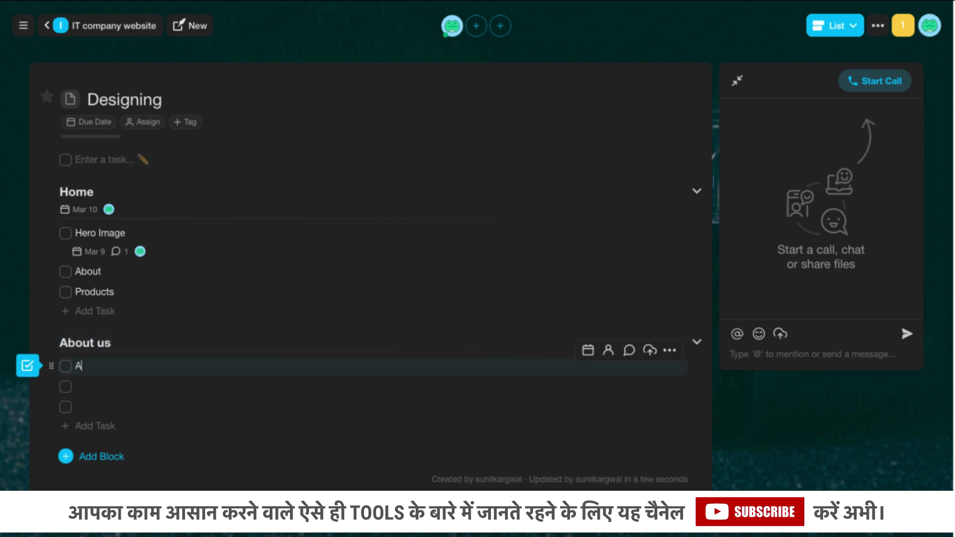
{"action": "left_click", "coordinate": [99, 391]}
{"action": "type", "text": "Team"}
{"action": "left_click", "coordinate": [102, 406]}
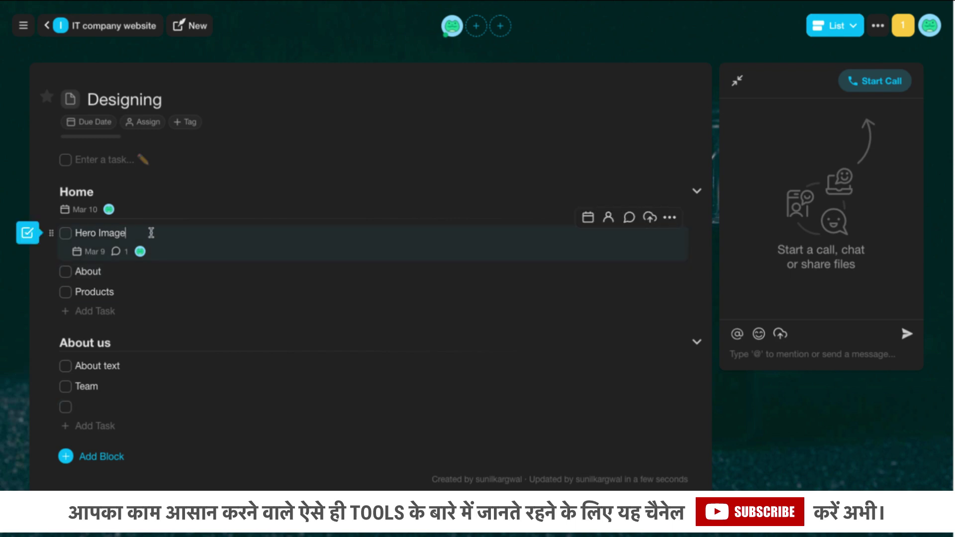
Step: Try numbered list styles on the tasks under Home, ending with round checkboxes
{"action": "left_click", "coordinate": [27, 232]}
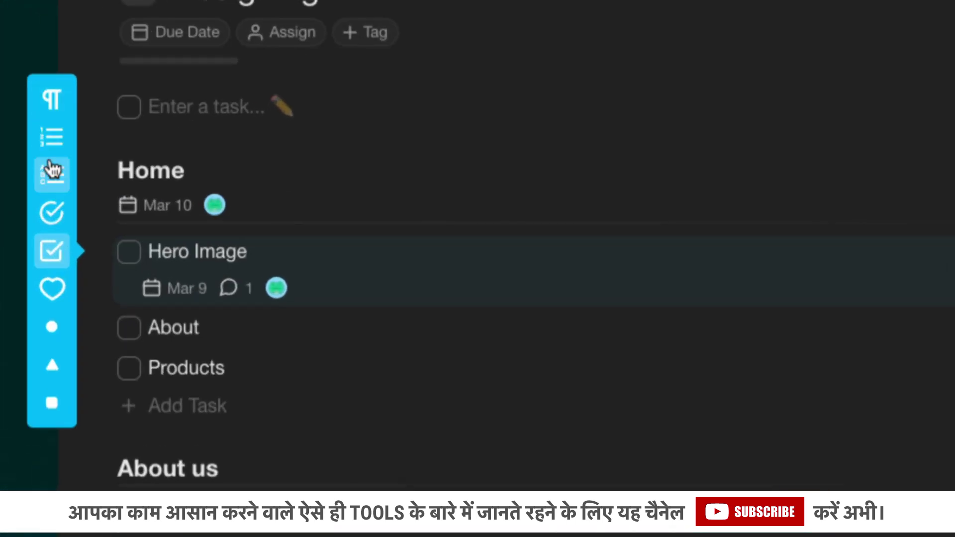
{"action": "left_click", "coordinate": [52, 141]}
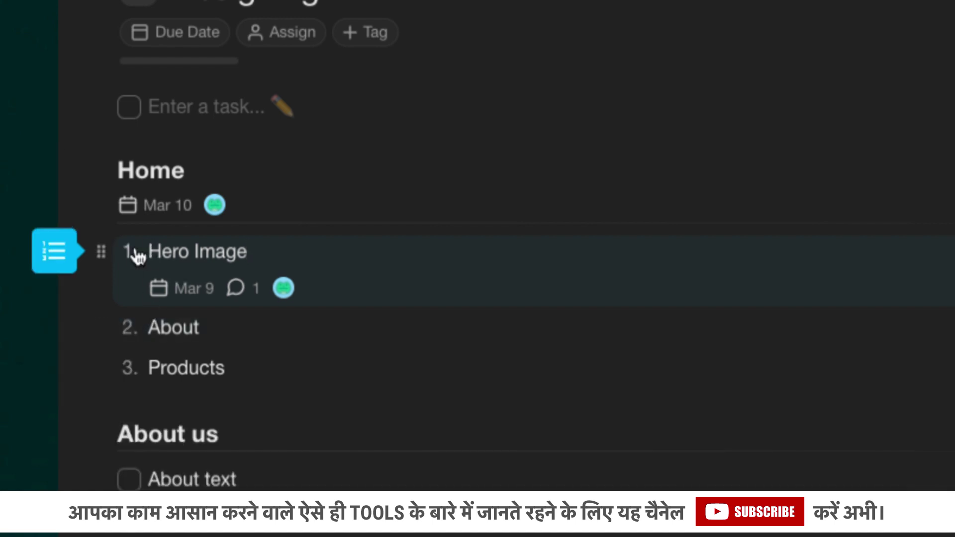
{"action": "left_click", "coordinate": [55, 251]}
{"action": "left_click", "coordinate": [59, 172]}
{"action": "left_click", "coordinate": [55, 251]}
{"action": "left_click", "coordinate": [57, 212]}
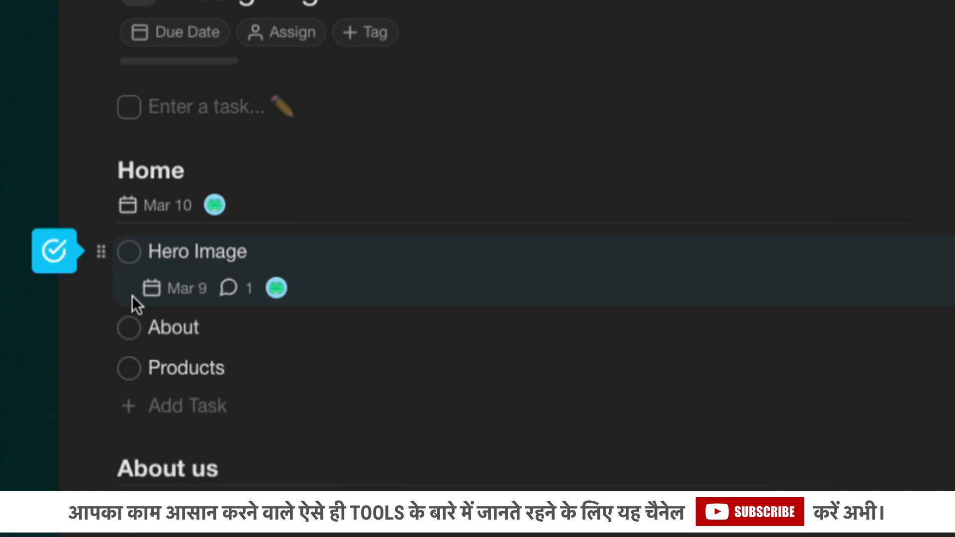
Step: Mark the About task complete and incomplete again, and restore square checkboxes on the Home tasks
{"action": "left_click", "coordinate": [130, 333]}
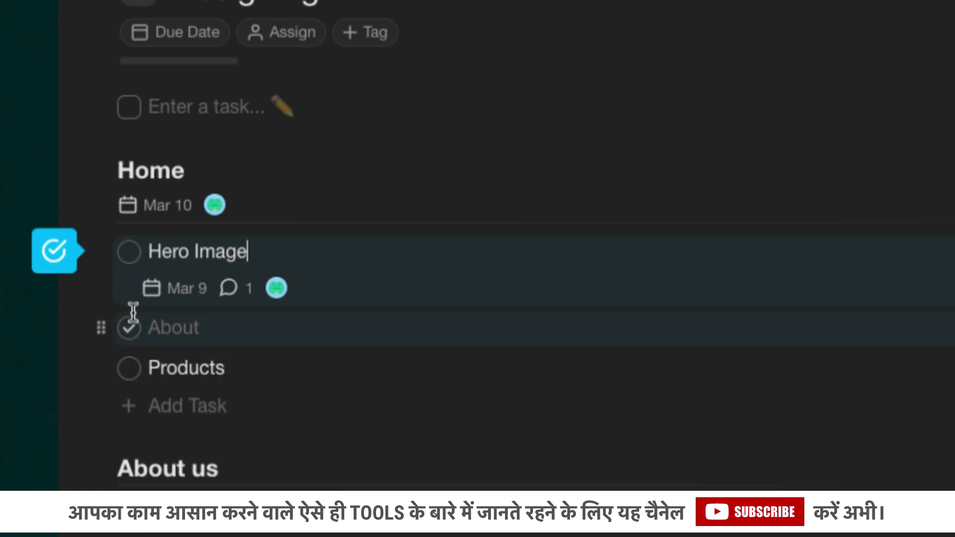
{"action": "left_click", "coordinate": [131, 337]}
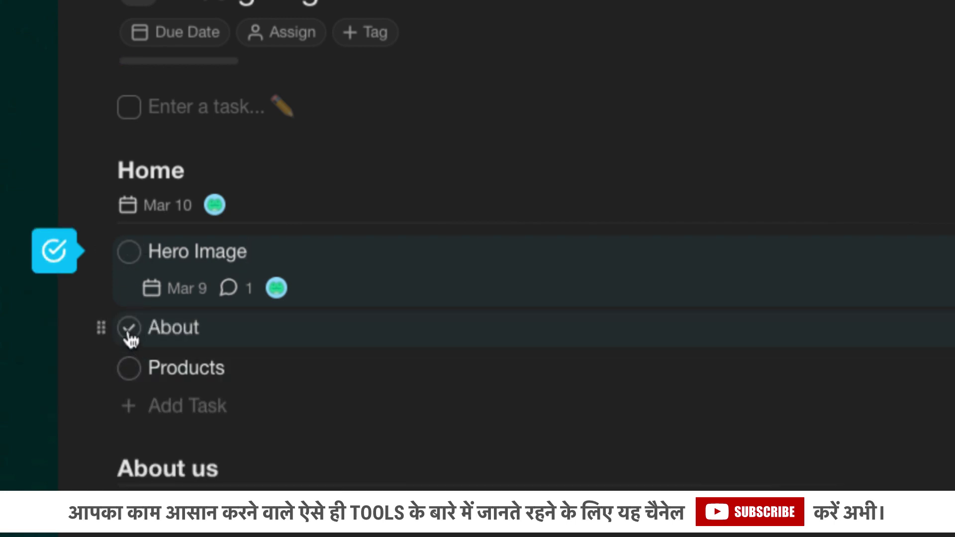
{"action": "left_click", "coordinate": [54, 253]}
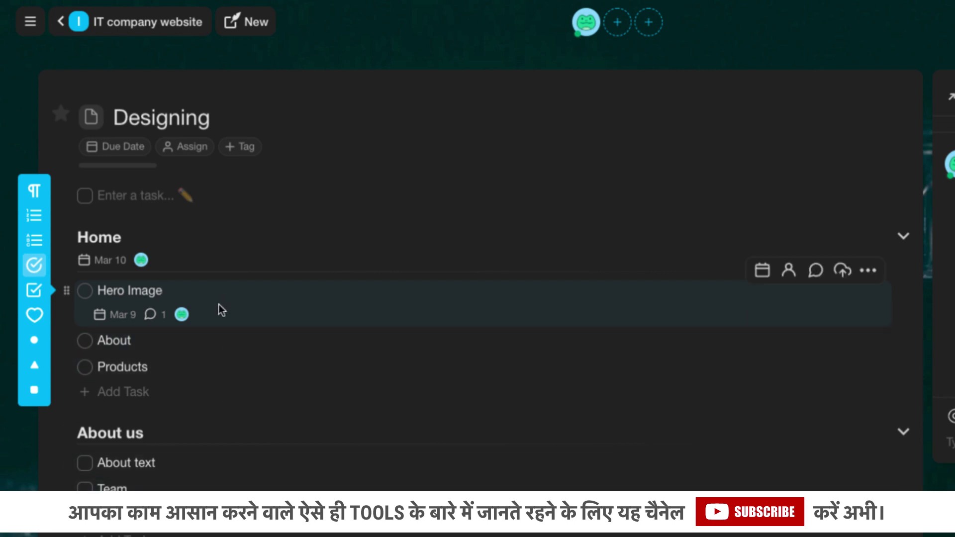
{"action": "left_click", "coordinate": [33, 290]}
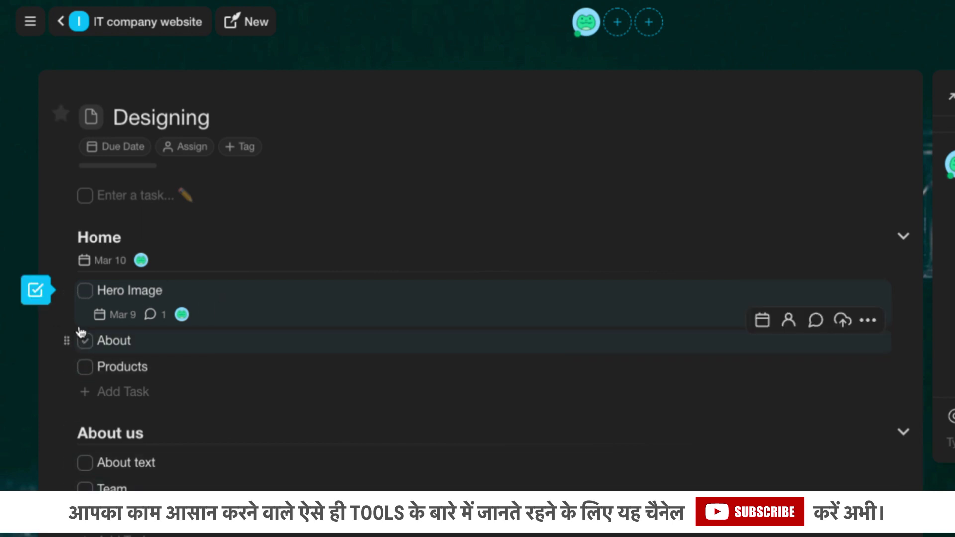
{"action": "left_click", "coordinate": [85, 367]}
{"action": "left_click", "coordinate": [92, 374]}
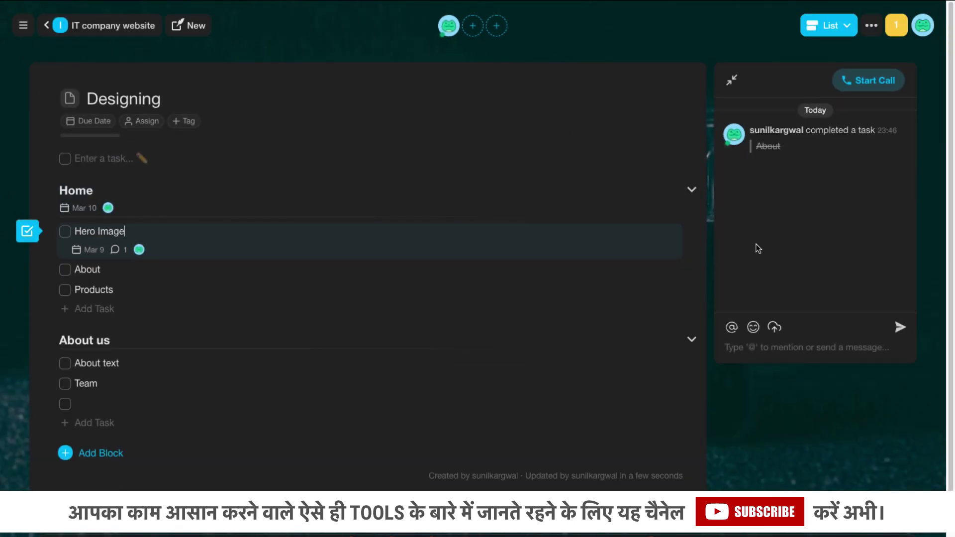
Step: Try mentioning a member with @ in the project chat and clear the unsent message
{"action": "left_click", "coordinate": [758, 248]}
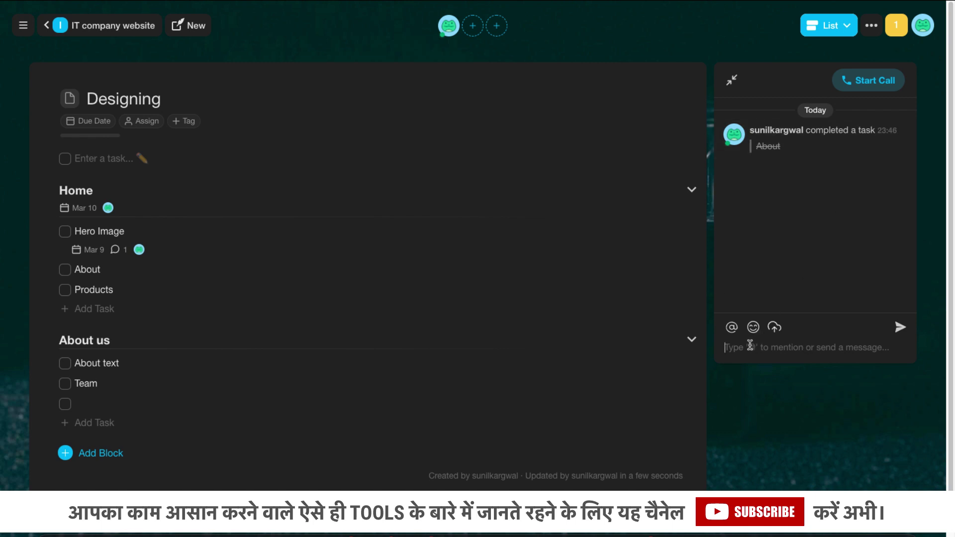
{"action": "left_click", "coordinate": [752, 347]}
{"action": "type", "text": "@"}
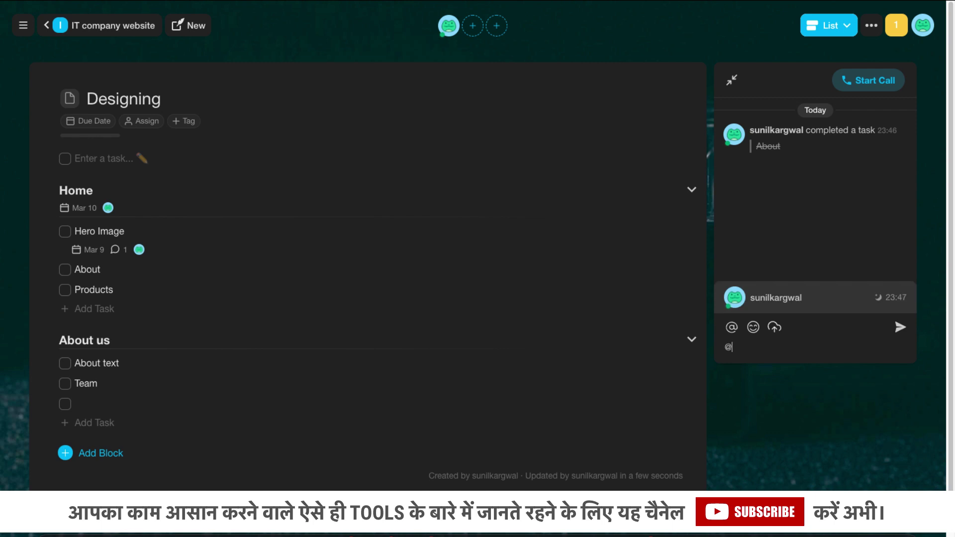
{"action": "key", "text": "BackSpace"}
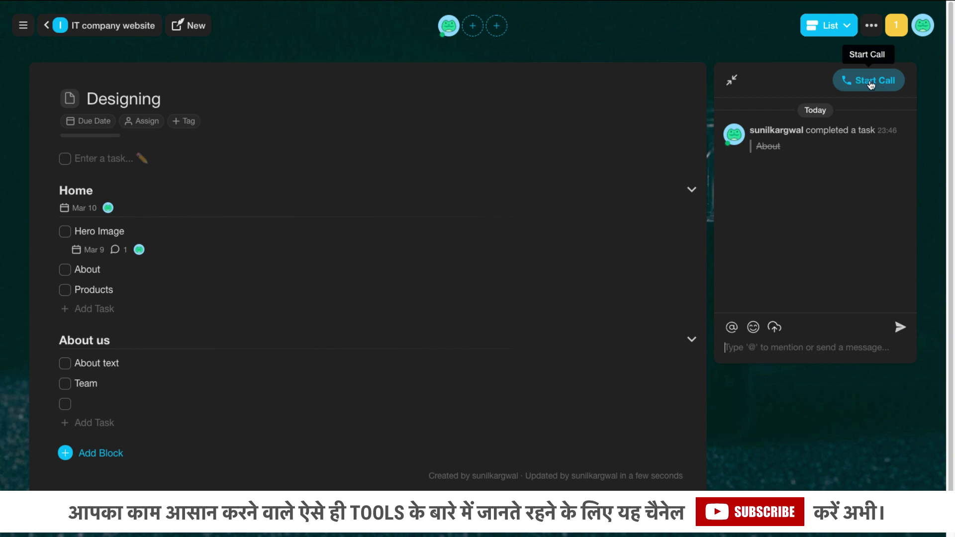
Step: Start a call from the project chat and end it
{"action": "mouse_move", "coordinate": [863, 133]}
{"action": "left_click", "coordinate": [866, 87]}
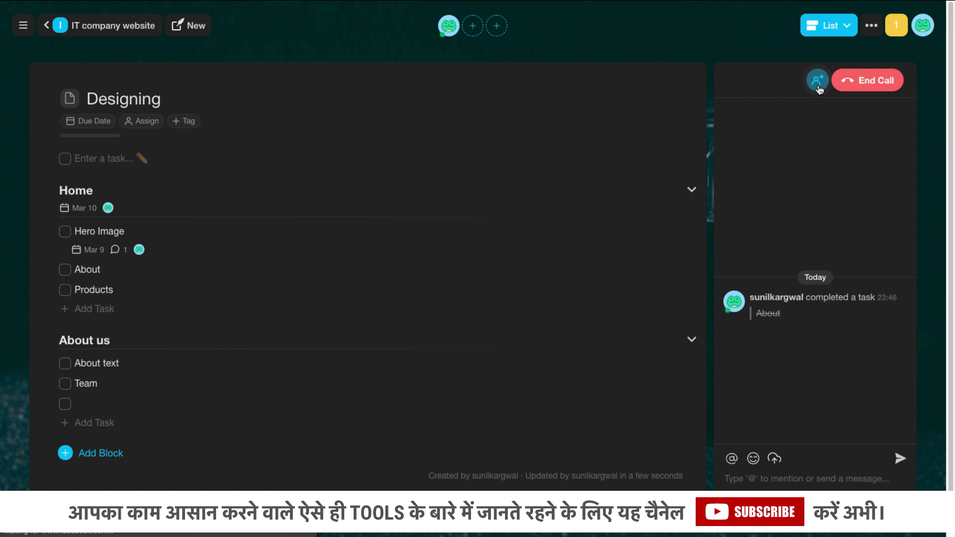
{"action": "left_click", "coordinate": [867, 81]}
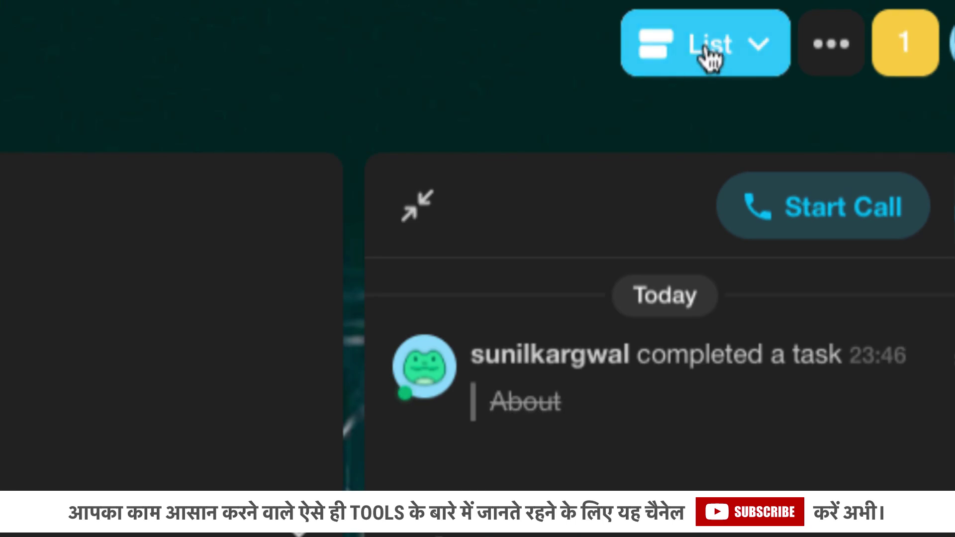
Step: Display the Designing project in Action view and switch it to Board view
{"action": "left_click", "coordinate": [728, 62]}
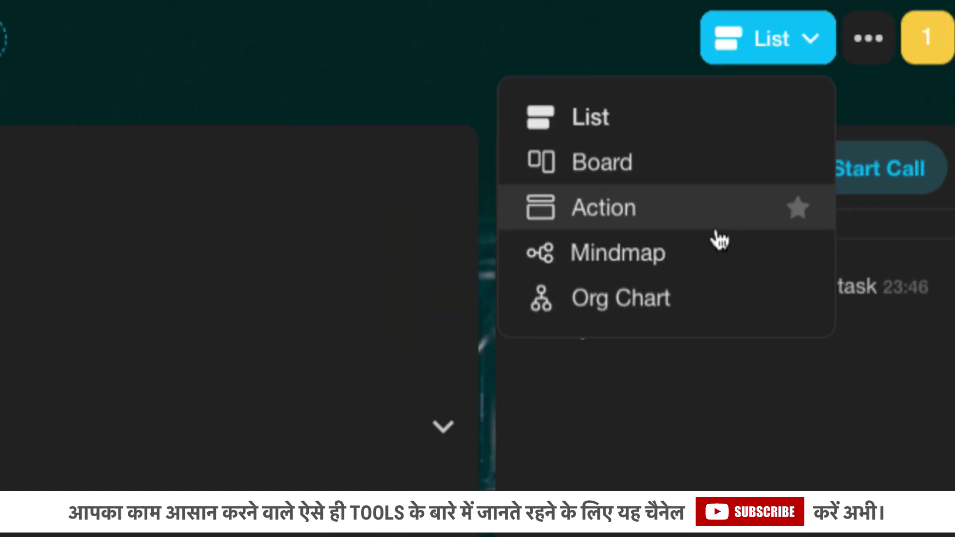
{"action": "left_click", "coordinate": [755, 99]}
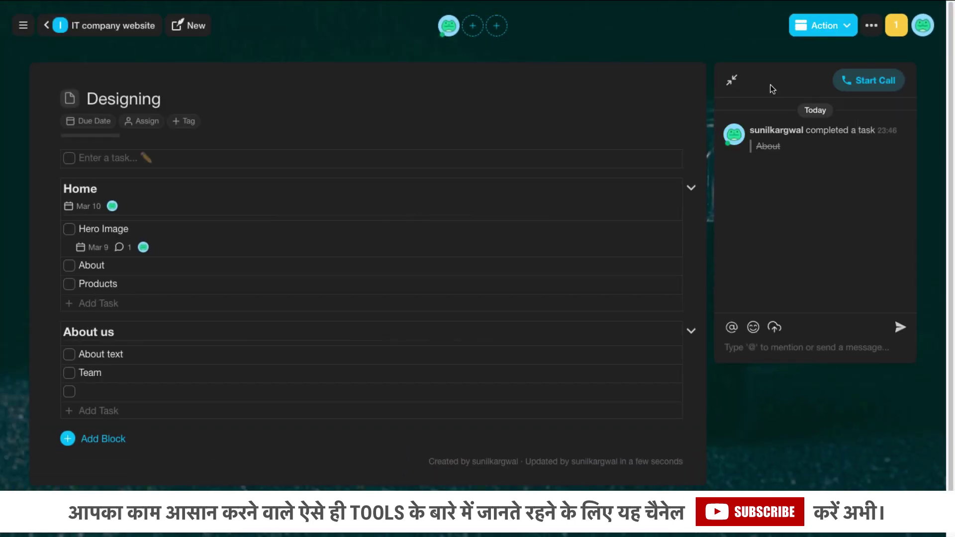
{"action": "left_click", "coordinate": [825, 26]}
{"action": "left_click", "coordinate": [759, 78]}
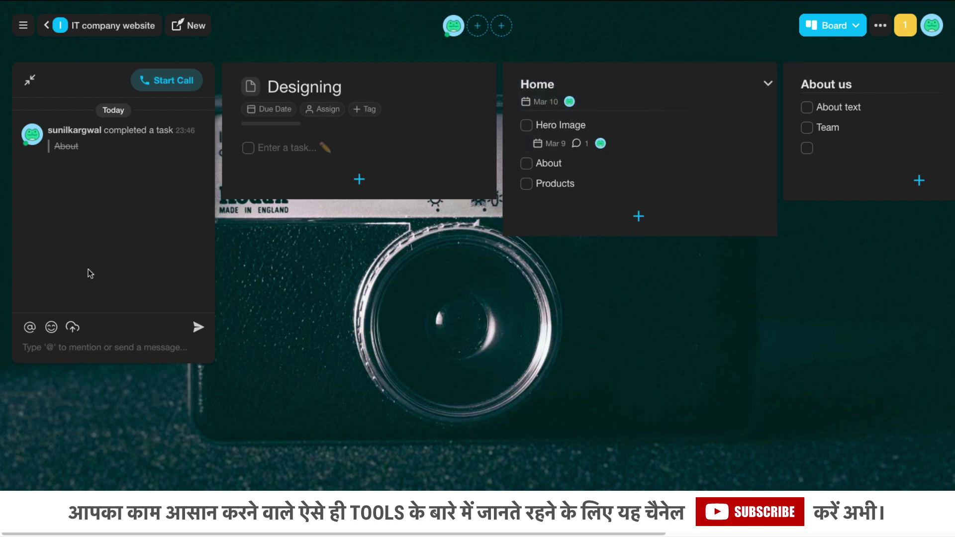
Step: Examine the Home and About us columns on the board and view the Hero Image task's comments
{"action": "left_click", "coordinate": [583, 81]}
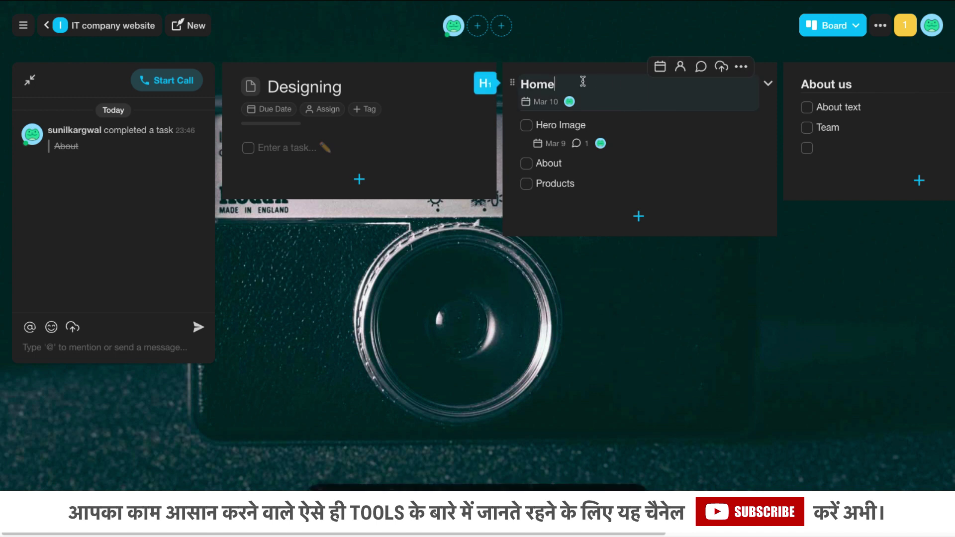
{"action": "left_click", "coordinate": [868, 83]}
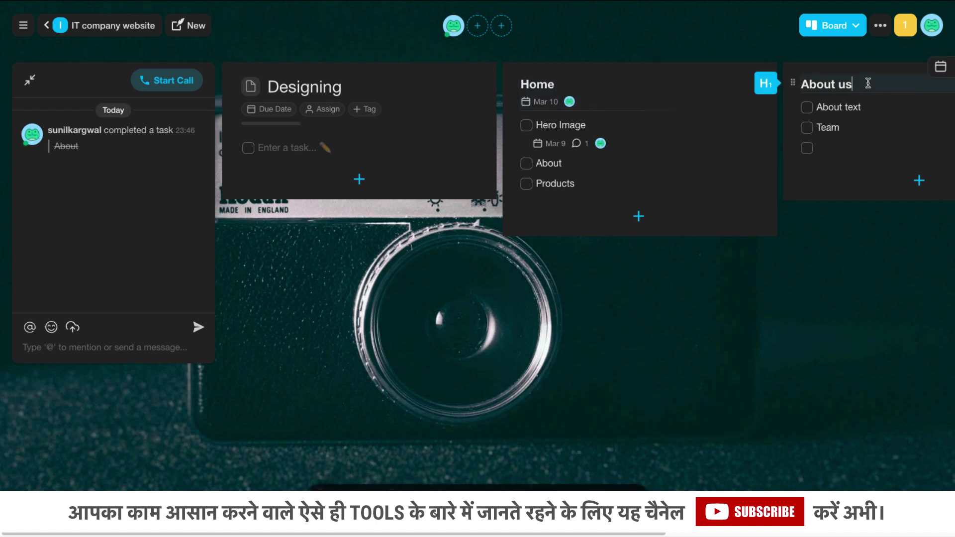
{"action": "left_click", "coordinate": [577, 143]}
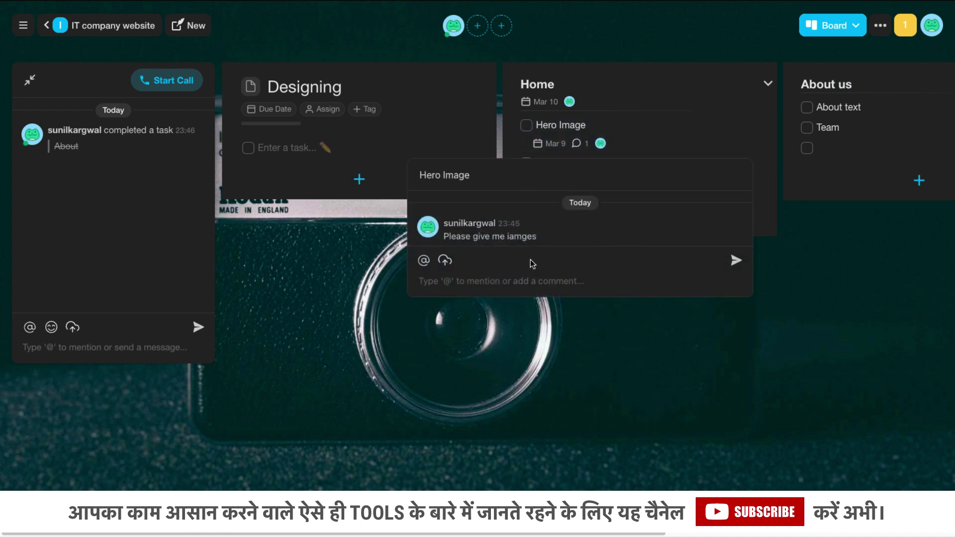
{"action": "left_click", "coordinate": [577, 144]}
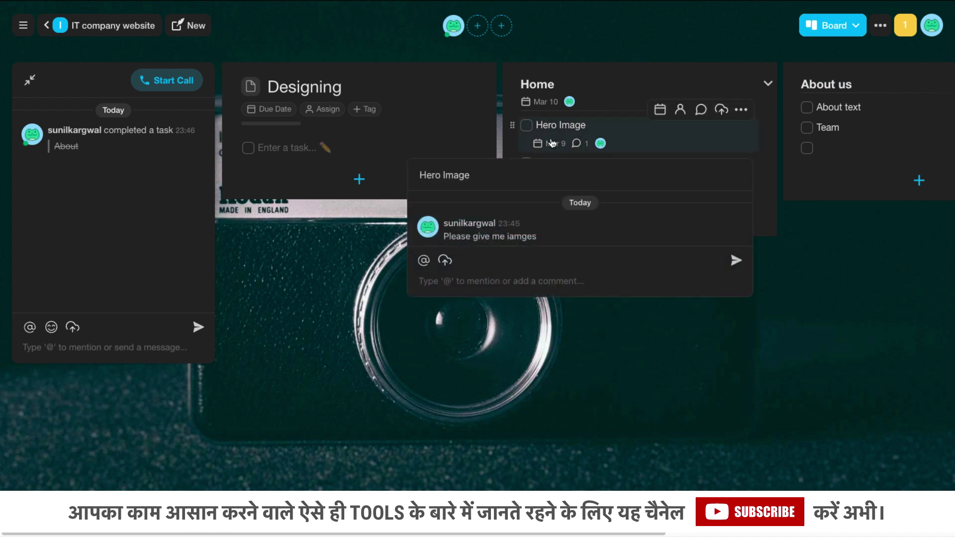
{"action": "left_click", "coordinate": [669, 139]}
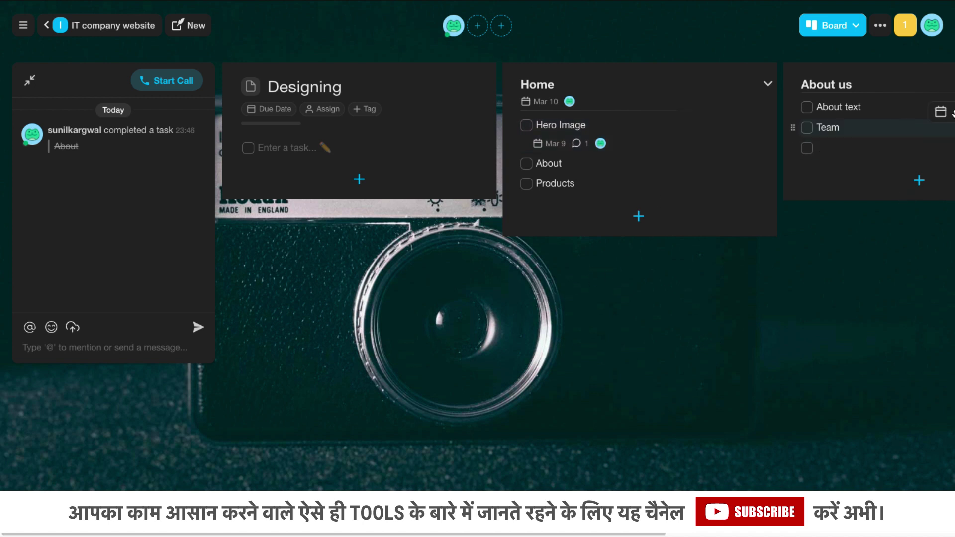
Step: Switch the Designing project from Board back to Action view
{"action": "left_click", "coordinate": [836, 26]}
{"action": "left_click", "coordinate": [761, 97]}
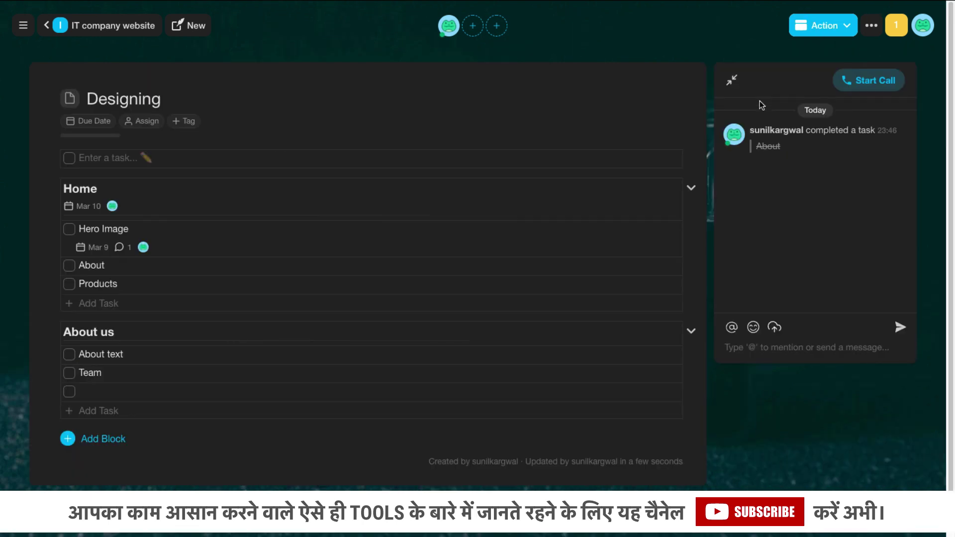
Step: Display the Designing project in Mindmap view and switch it to Org Chart view
{"action": "left_click", "coordinate": [825, 25]}
{"action": "left_click", "coordinate": [771, 116]}
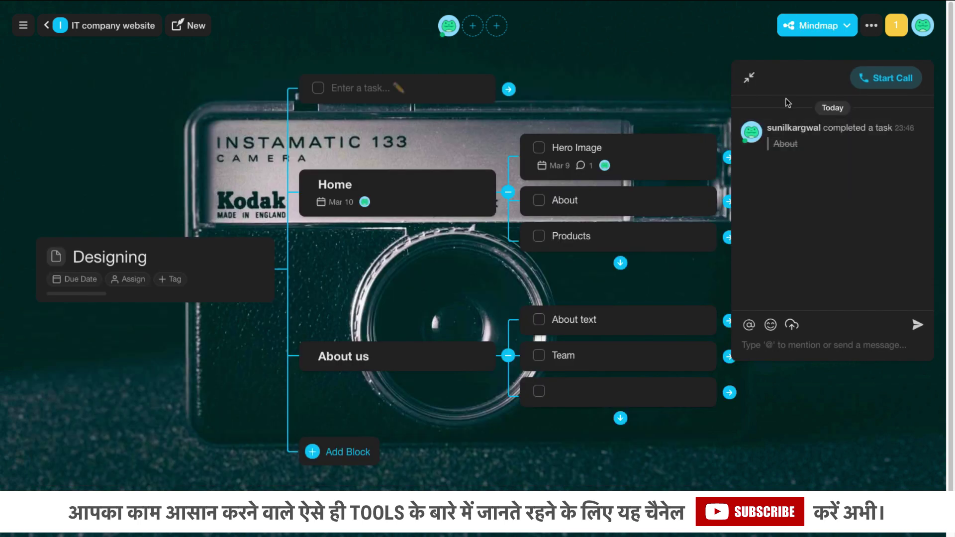
{"action": "left_click", "coordinate": [845, 25]}
{"action": "left_click", "coordinate": [776, 137]}
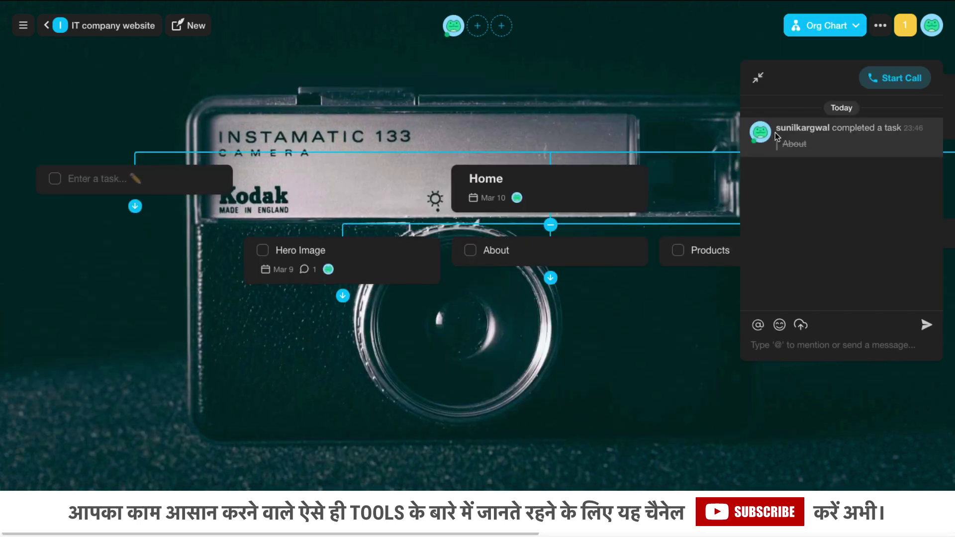
Step: Return the Designing project from Org Chart to Mindmap view and switch it to List view
{"action": "left_click", "coordinate": [818, 25]}
{"action": "left_click", "coordinate": [768, 116]}
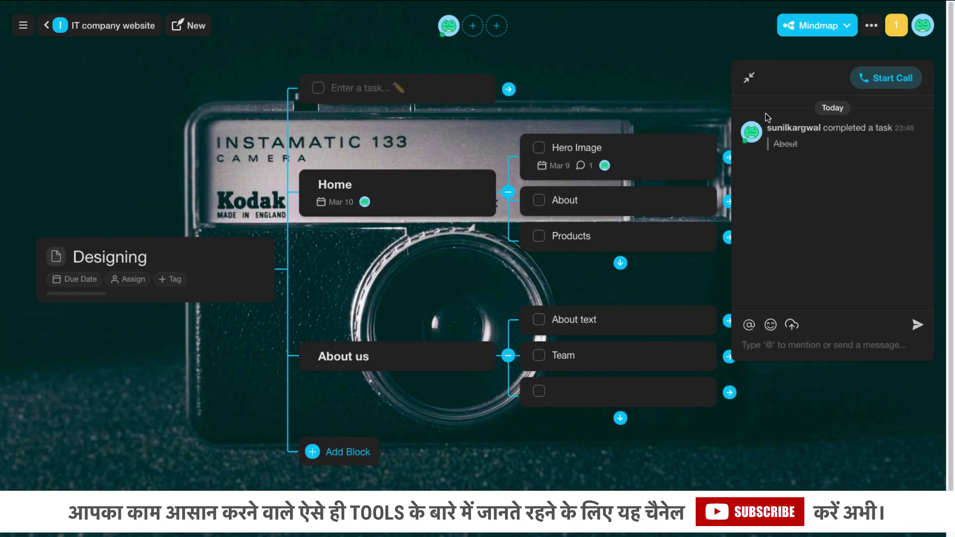
{"action": "left_click", "coordinate": [809, 33]}
{"action": "left_click", "coordinate": [788, 46]}
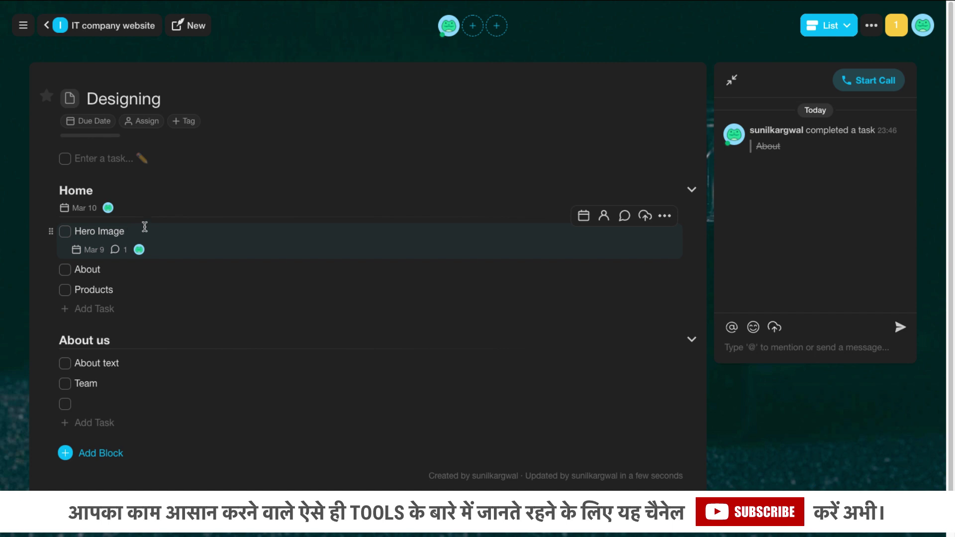
Step: Switch the project to Mindmap view and examine the Home and About us branches with their tasks
{"action": "left_click", "coordinate": [831, 27]}
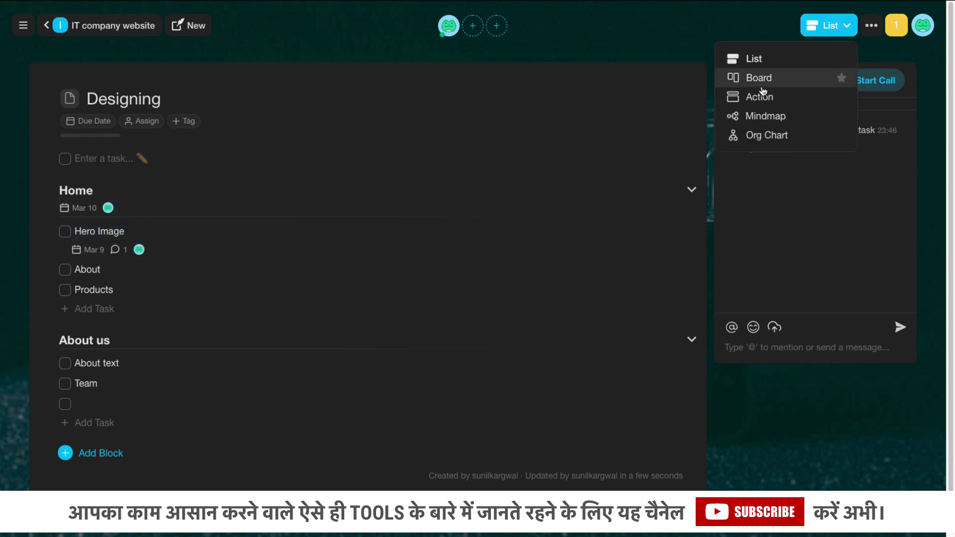
{"action": "left_click", "coordinate": [756, 116]}
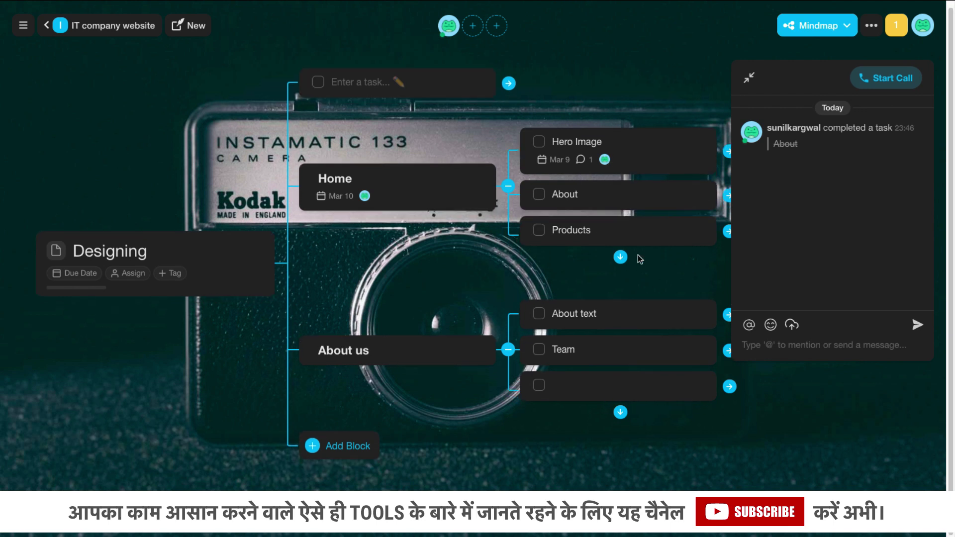
{"action": "left_click_drag", "start_coordinate": [85, 257], "coordinate": [147, 261]}
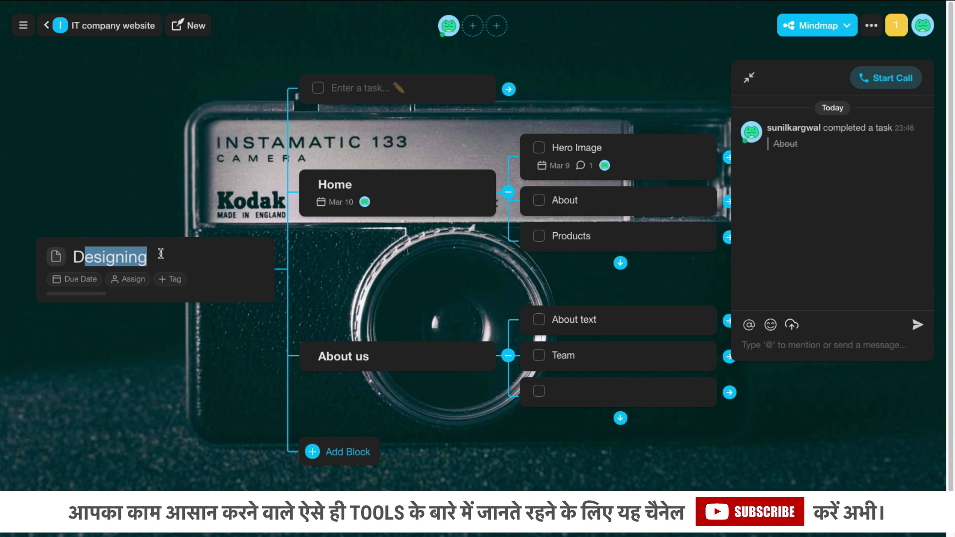
{"action": "left_click", "coordinate": [357, 182]}
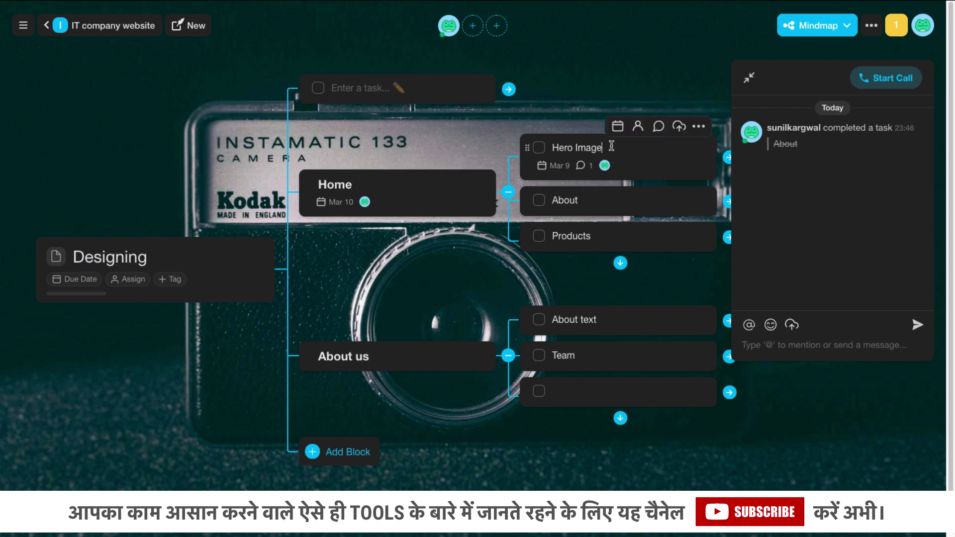
{"action": "left_click_drag", "start_coordinate": [550, 148], "coordinate": [603, 148]}
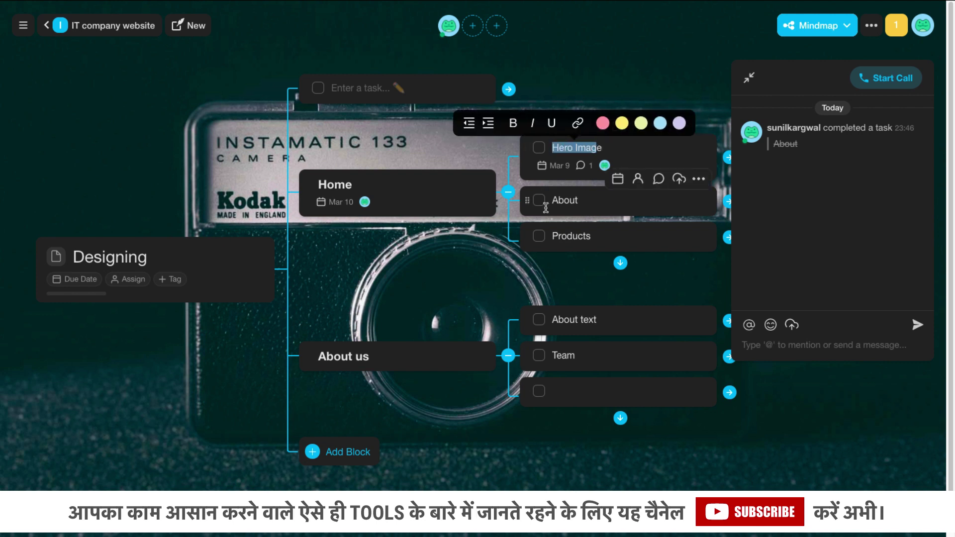
{"action": "double_click", "coordinate": [560, 200]}
{"action": "left_click", "coordinate": [573, 235]}
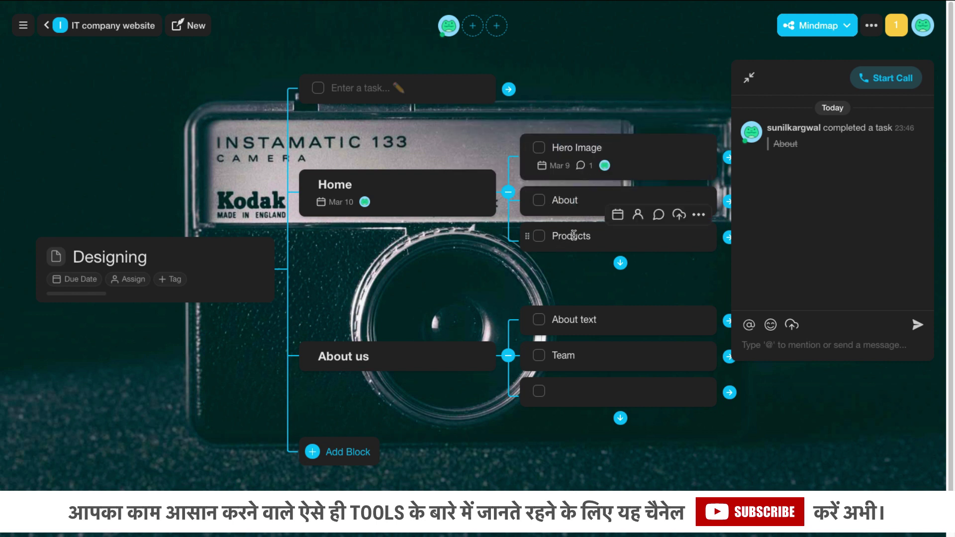
{"action": "left_click_drag", "start_coordinate": [318, 356], "coordinate": [371, 357]}
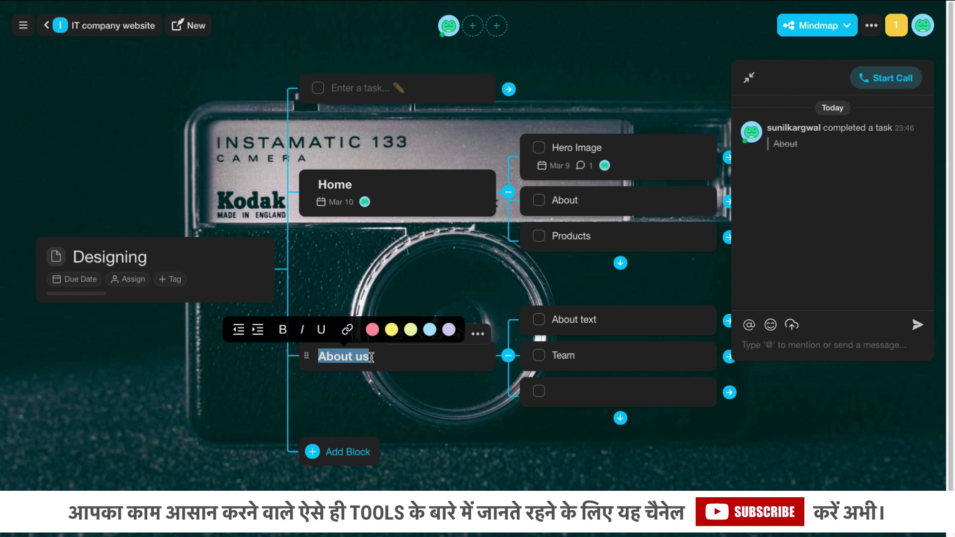
{"action": "left_click", "coordinate": [561, 319]}
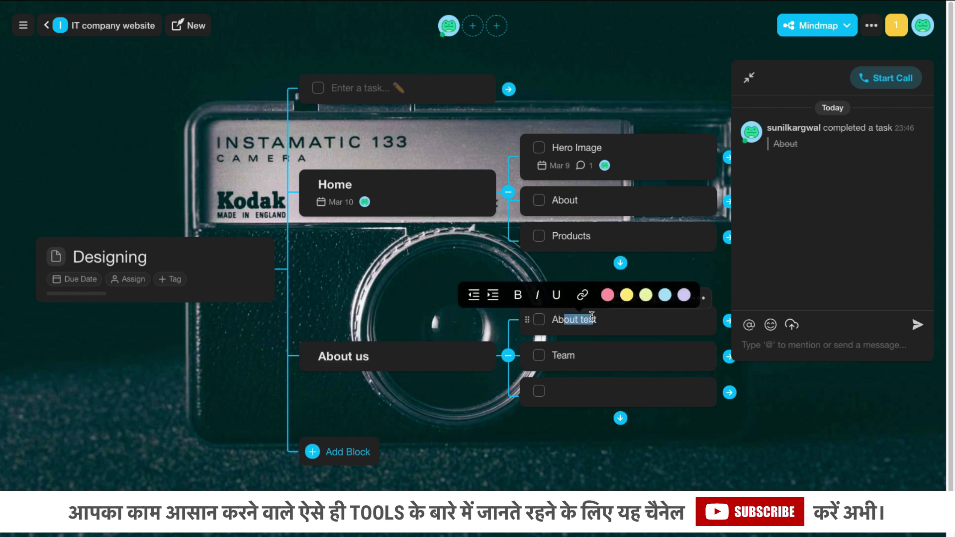
{"action": "left_click_drag", "start_coordinate": [561, 355], "coordinate": [574, 354]}
{"action": "left_click", "coordinate": [572, 353]}
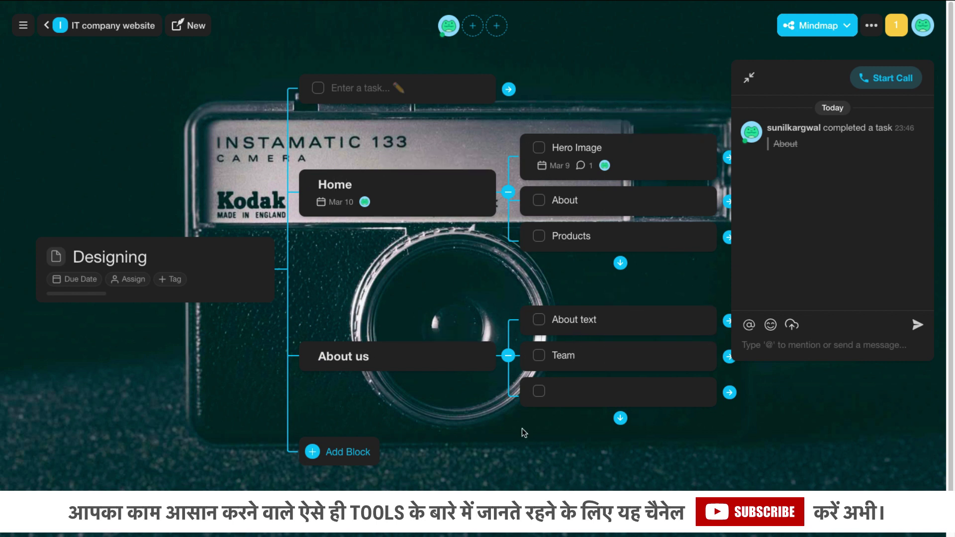
Step: Add a block titled "Products" below About us in the mind map and collapse the project chat
{"action": "left_click", "coordinate": [348, 451]}
{"action": "left_click", "coordinate": [361, 368]}
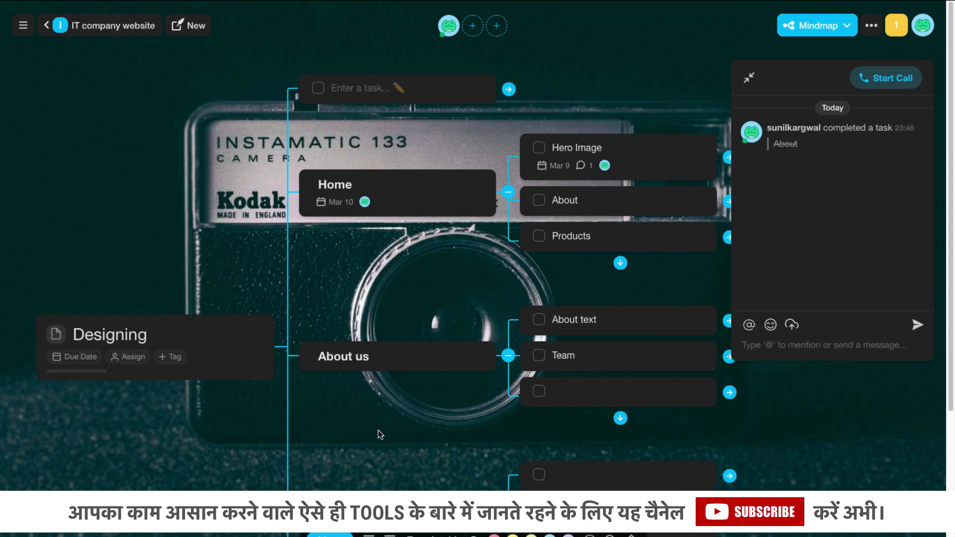
{"action": "scroll", "coordinate": [415, 418], "scroll_direction": "down", "scroll_amount": 3}
{"action": "left_click_drag", "start_coordinate": [343, 351], "coordinate": [311, 349]}
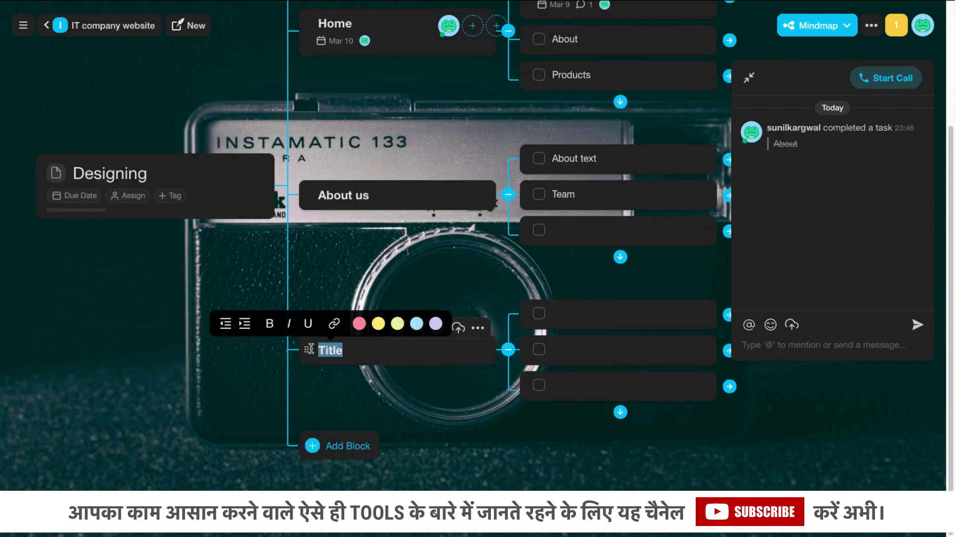
{"action": "type", "text": "Produc"}
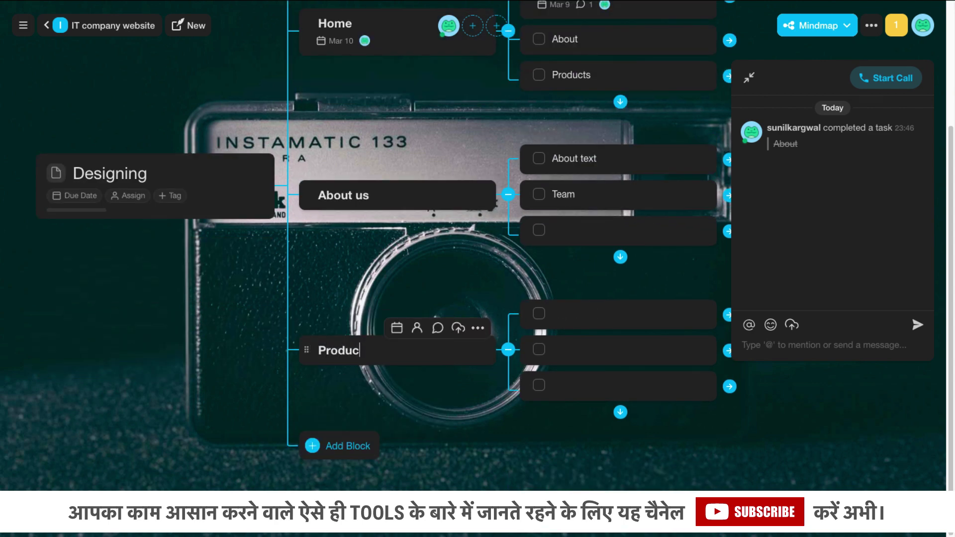
{"action": "type", "text": "ts"}
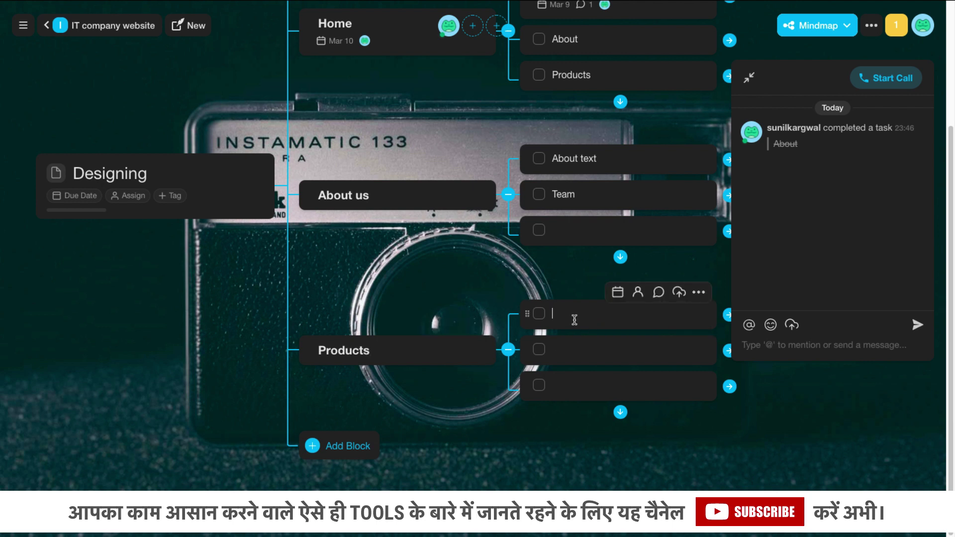
{"action": "left_click", "coordinate": [566, 351]}
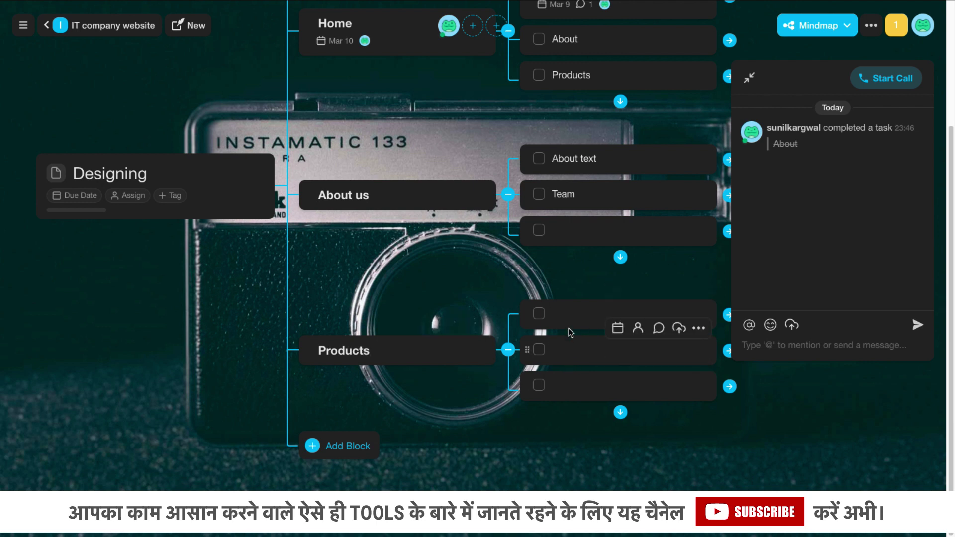
{"action": "key", "text": "Escape"}
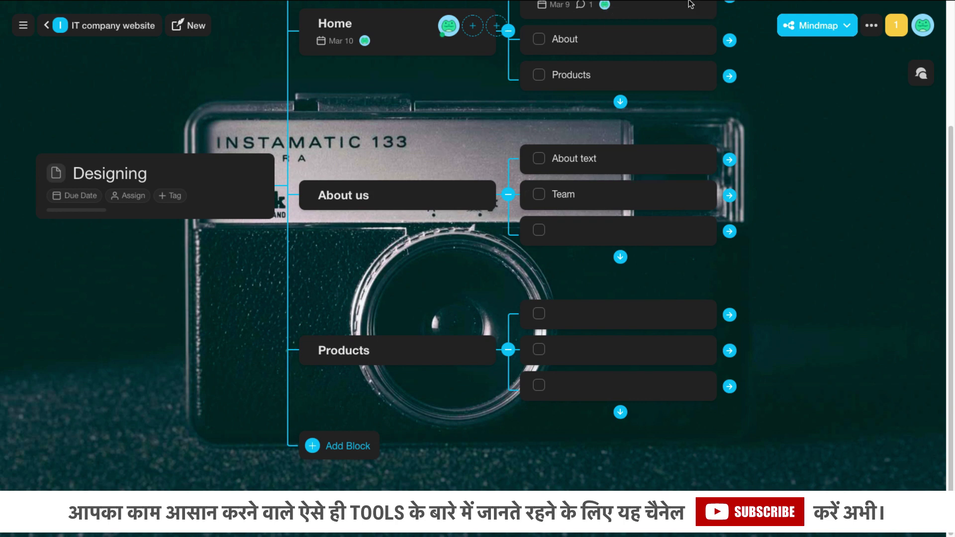
Step: Add two blank subtasks under the Hero Image task in the Home branch
{"action": "scroll", "coordinate": [691, 96], "scroll_direction": "up", "scroll_amount": 3}
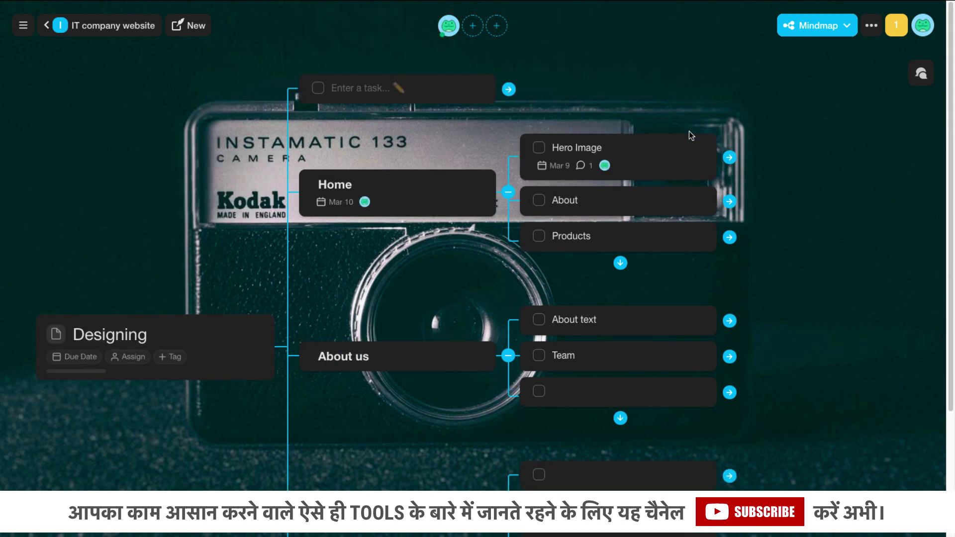
{"action": "left_click", "coordinate": [729, 158]}
{"action": "left_click", "coordinate": [840, 199]}
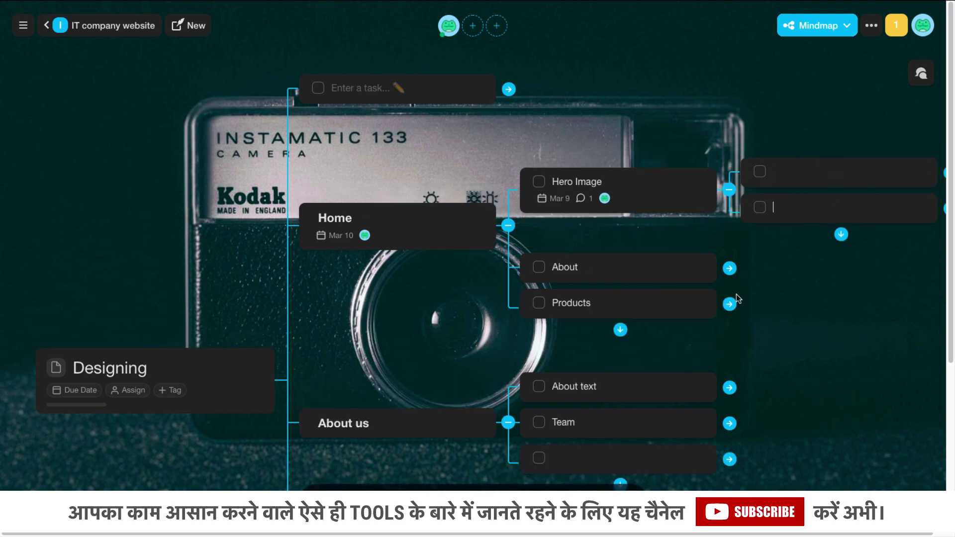
Step: Add two subtasks named "Team 1" and "Team 2" under the Team task in the About us branch
{"action": "scroll", "coordinate": [703, 410], "scroll_direction": "down", "scroll_amount": 2}
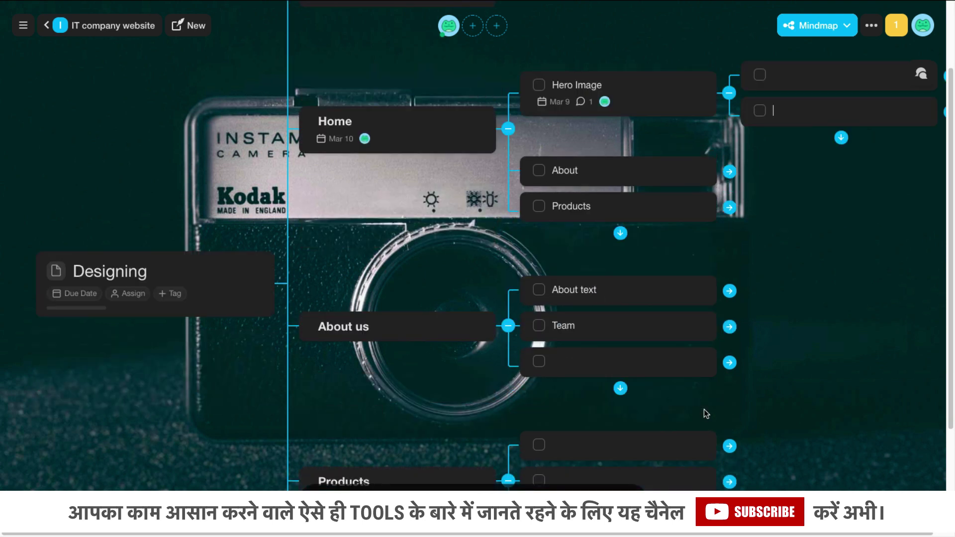
{"action": "left_click", "coordinate": [729, 327]}
{"action": "left_click", "coordinate": [841, 349]}
{"action": "left_click", "coordinate": [787, 316]}
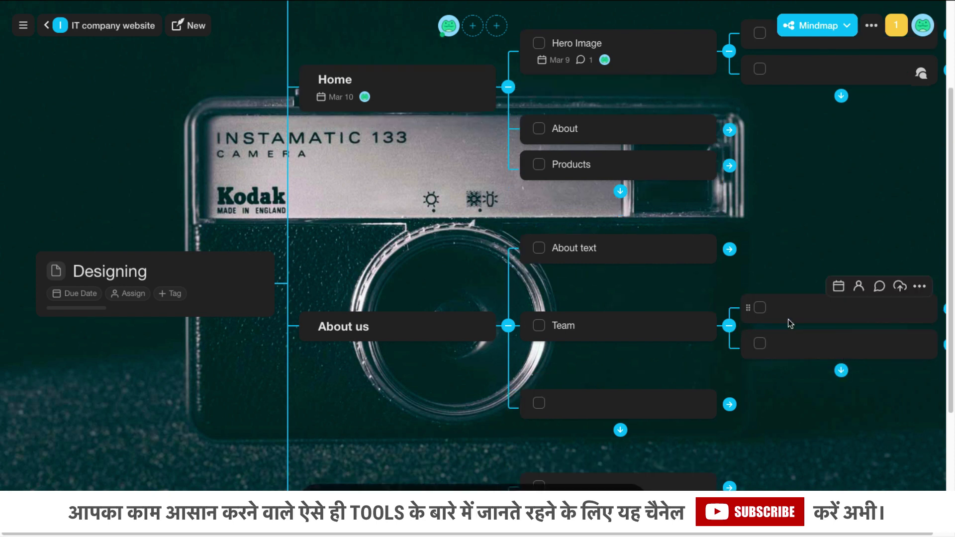
{"action": "left_click", "coordinate": [781, 310]}
{"action": "type", "text": "Team 1"}
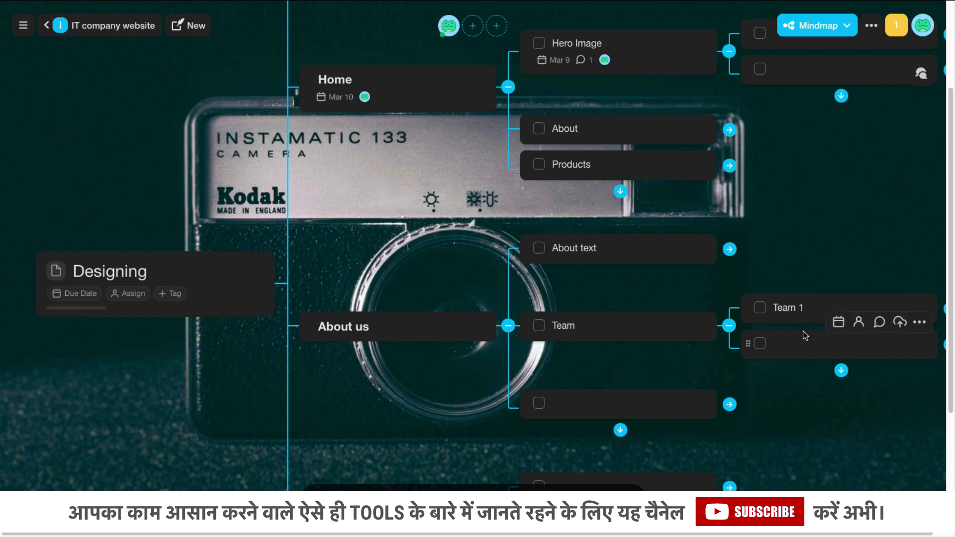
{"action": "left_click", "coordinate": [796, 343]}
{"action": "type", "text": "Team 2"}
Step: Switch the Designing project to List view and review the nested subtasks under Team and Hero Image
{"action": "left_click", "coordinate": [823, 25]}
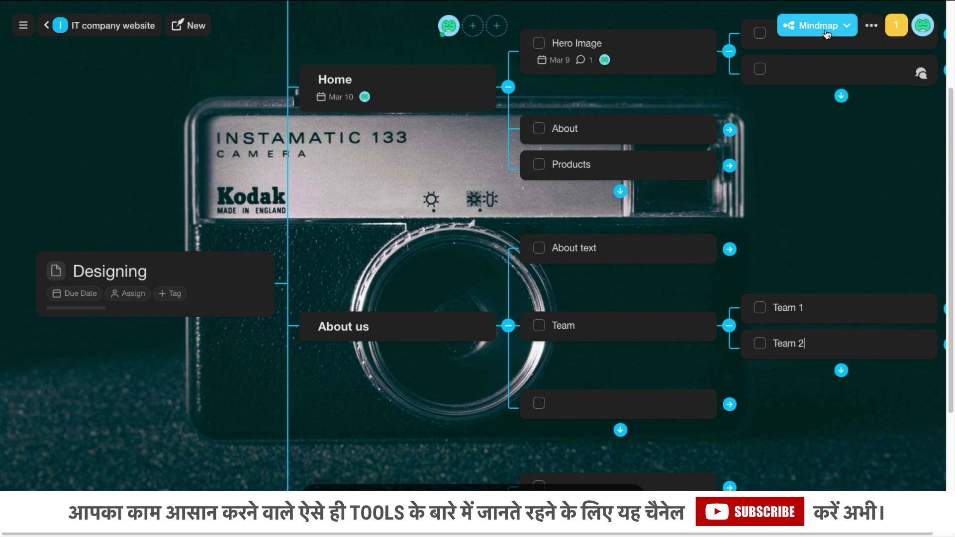
{"action": "left_click", "coordinate": [752, 58]}
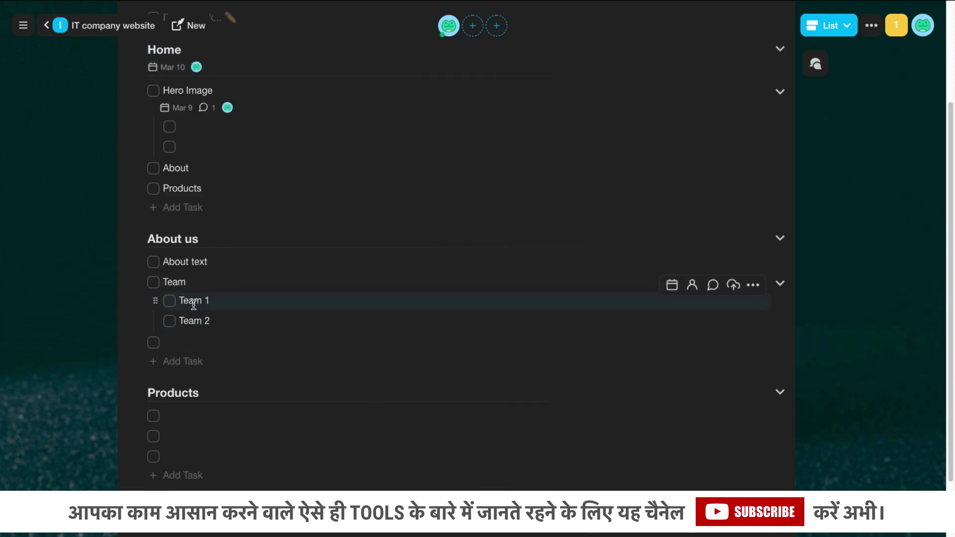
{"action": "left_click", "coordinate": [168, 282]}
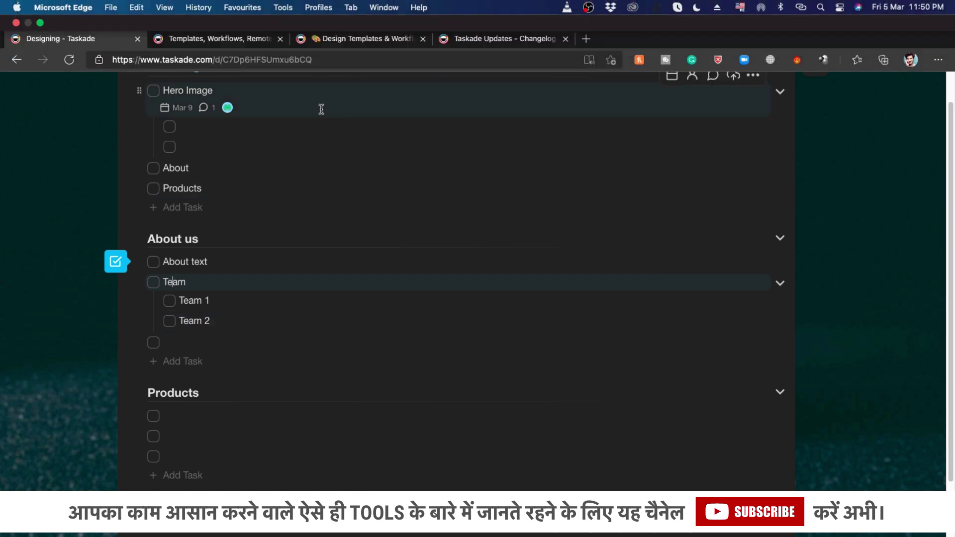
{"action": "scroll", "coordinate": [336, 304], "scroll_direction": "up", "scroll_amount": 3}
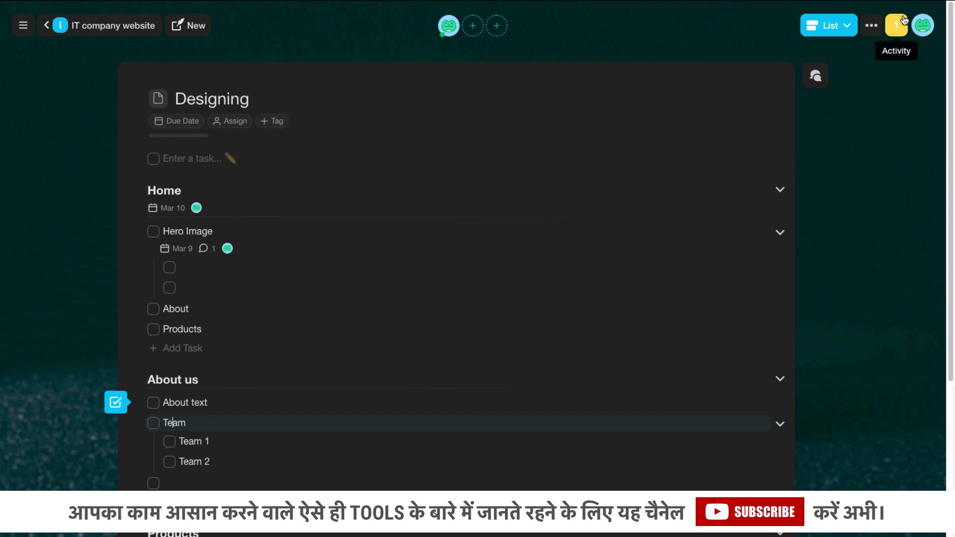
Step: Open the Designing project's sharing options and view both the embed and the link options
{"action": "left_click", "coordinate": [870, 26]}
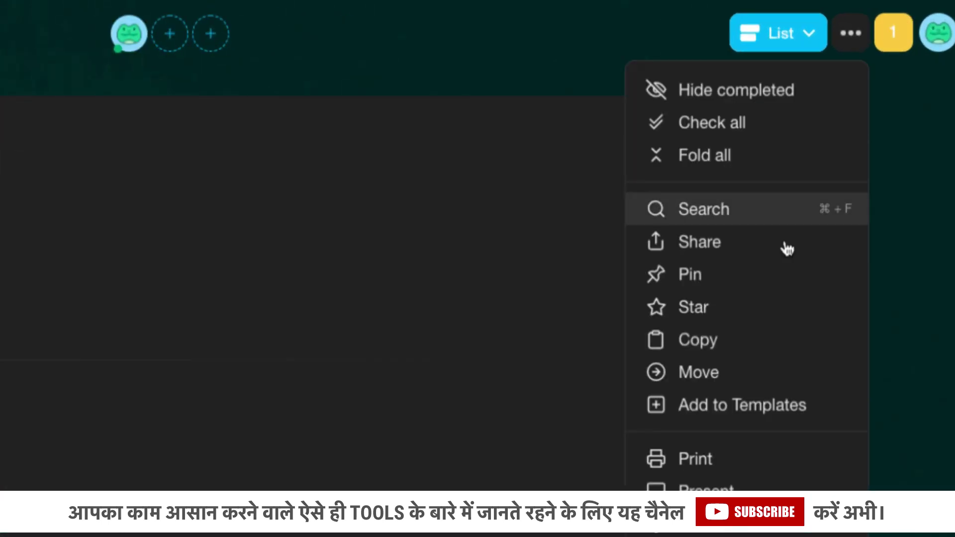
{"action": "left_click", "coordinate": [713, 252]}
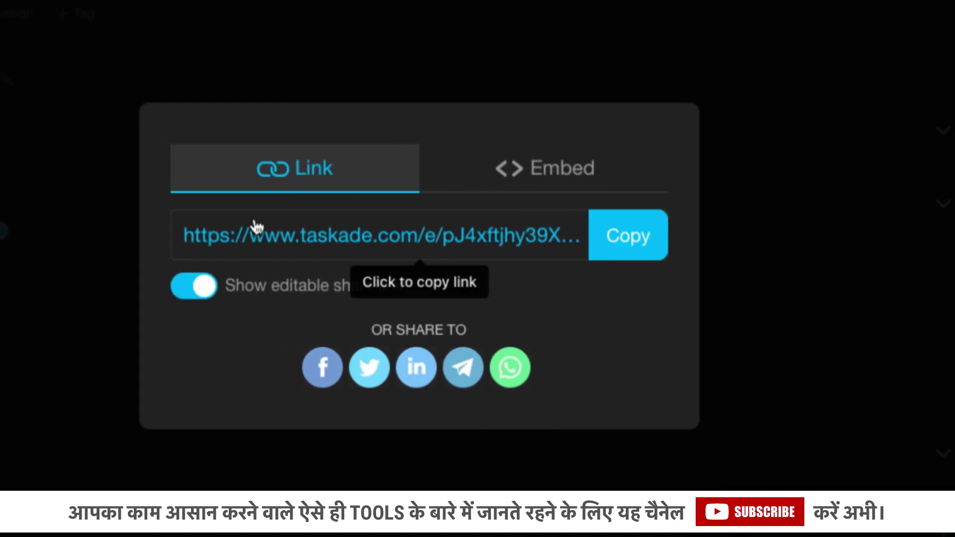
{"action": "left_click", "coordinate": [502, 177]}
{"action": "left_click", "coordinate": [307, 220]}
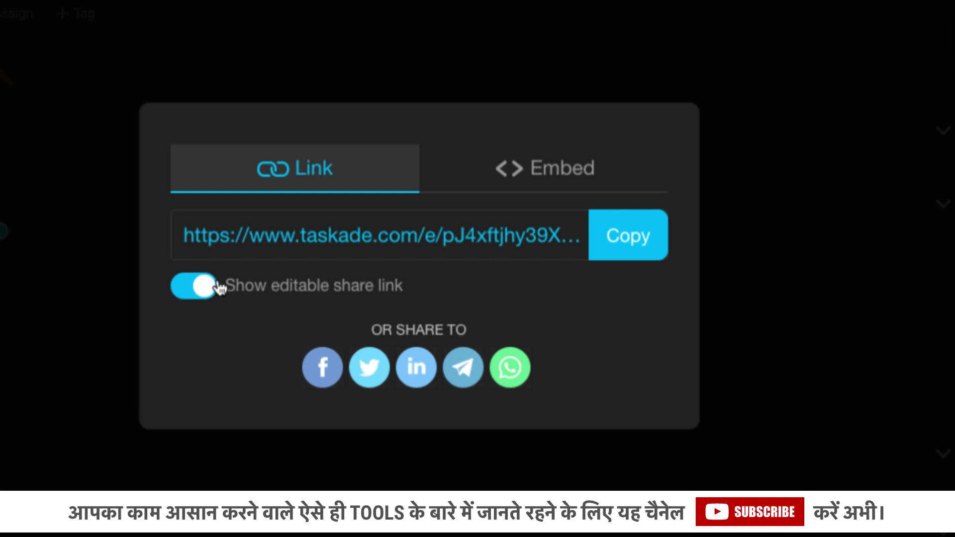
Step: Turn off the editable share link for the project and close the sharing options
{"action": "left_click", "coordinate": [191, 288]}
{"action": "left_click", "coordinate": [191, 288]}
{"action": "left_click", "coordinate": [188, 290]}
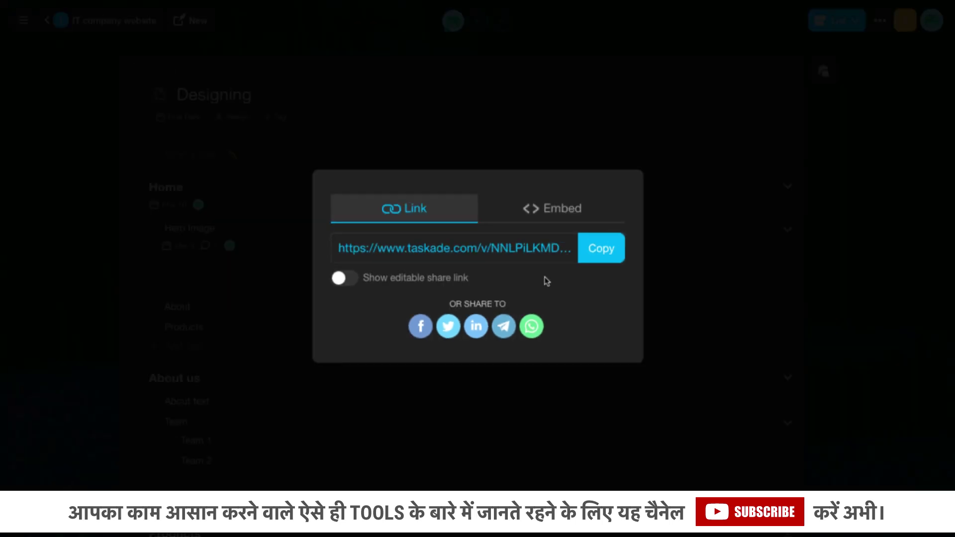
{"action": "left_click", "coordinate": [635, 290]}
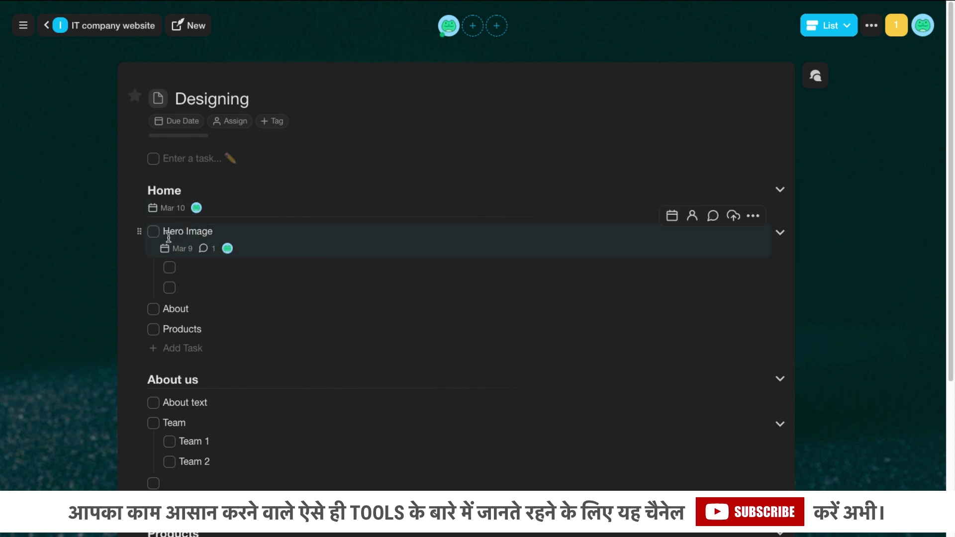
Step: Mark the first blank Hero Image subtask complete and clear it again, and complete the About task under Home
{"action": "left_click", "coordinate": [172, 271]}
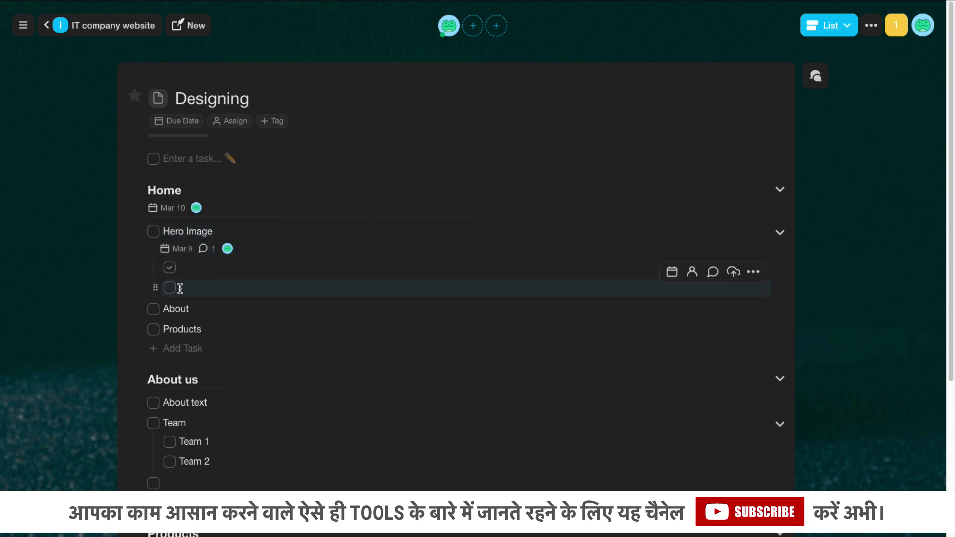
{"action": "left_click", "coordinate": [154, 309]}
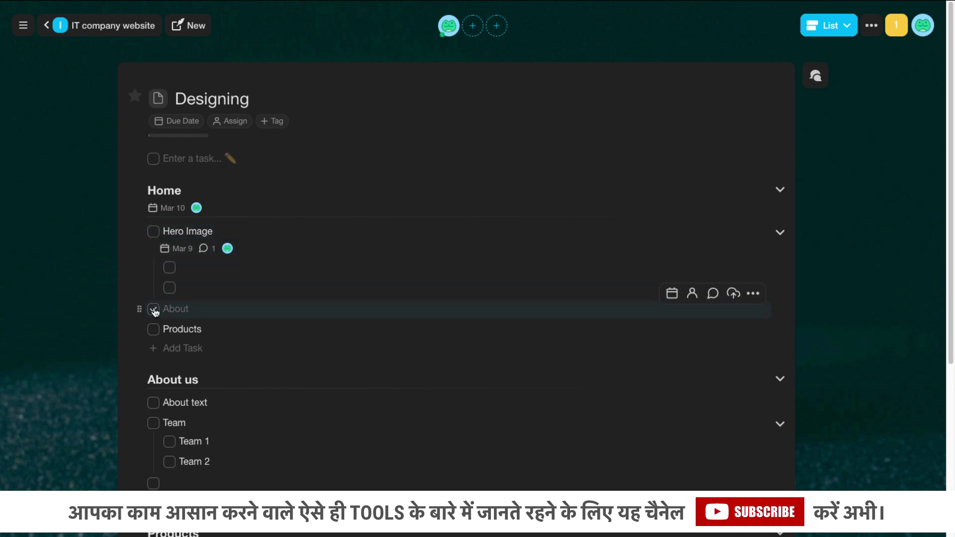
Step: Complete the Products task, both blank Hero Image subtasks and the Hero Image task, and check the project's completion progress
{"action": "left_click", "coordinate": [154, 330]}
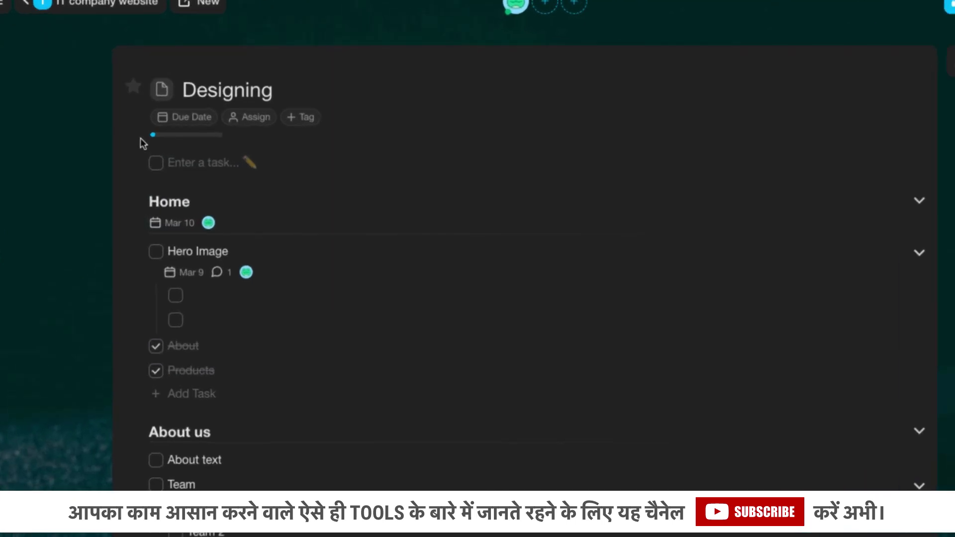
{"action": "mouse_move", "coordinate": [151, 134]}
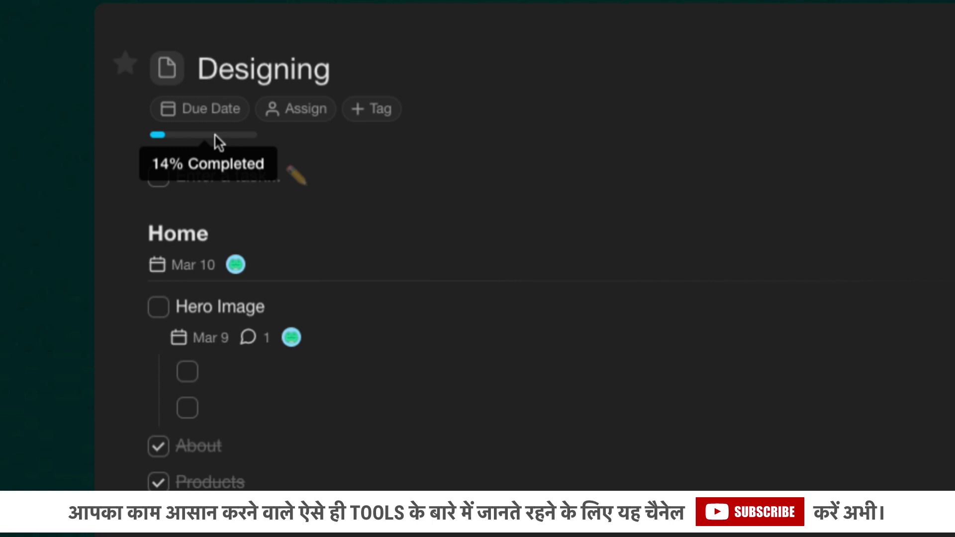
{"action": "left_click", "coordinate": [187, 373]}
{"action": "left_click", "coordinate": [187, 409]}
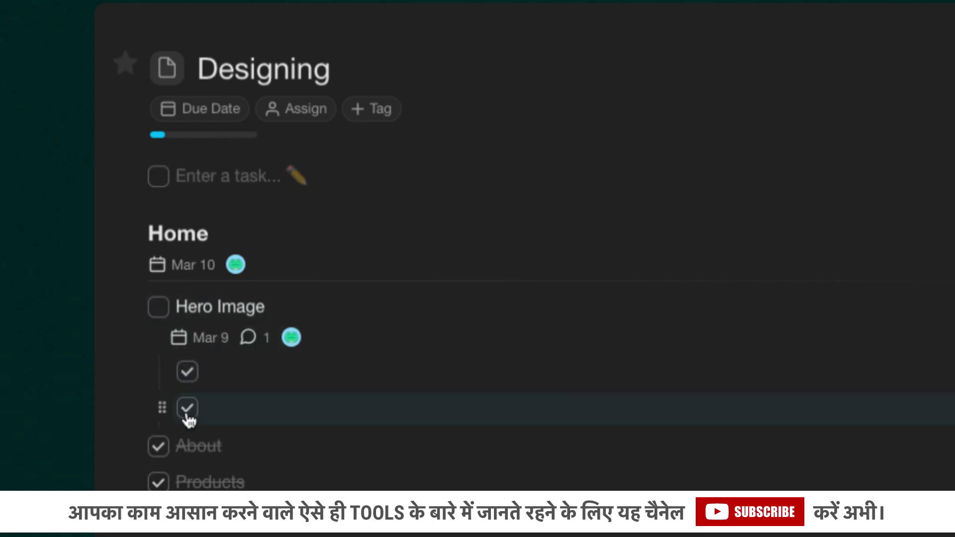
{"action": "left_click", "coordinate": [158, 307]}
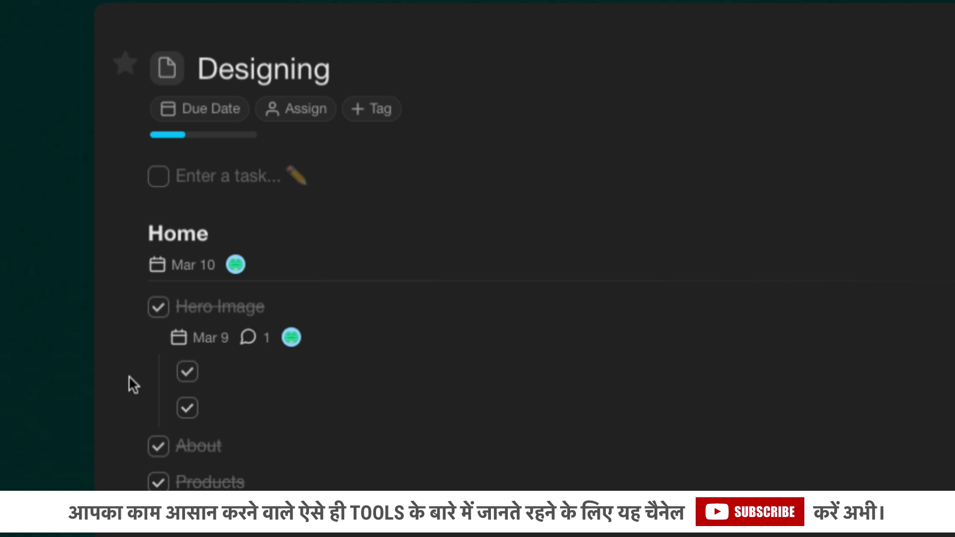
{"action": "mouse_move", "coordinate": [181, 135]}
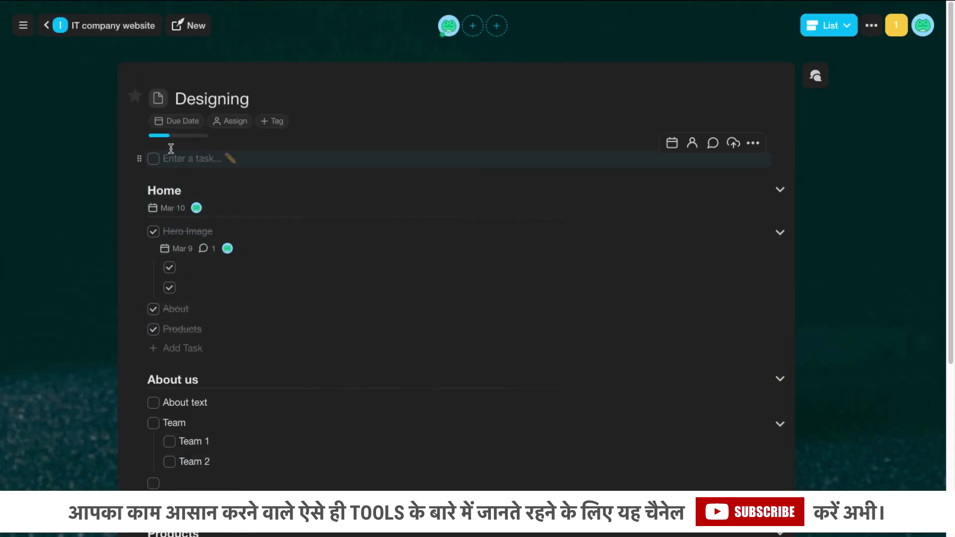
Step: Return to the IT company website workspace, view its project progress and task list, and open the account options
{"action": "left_click", "coordinate": [46, 25]}
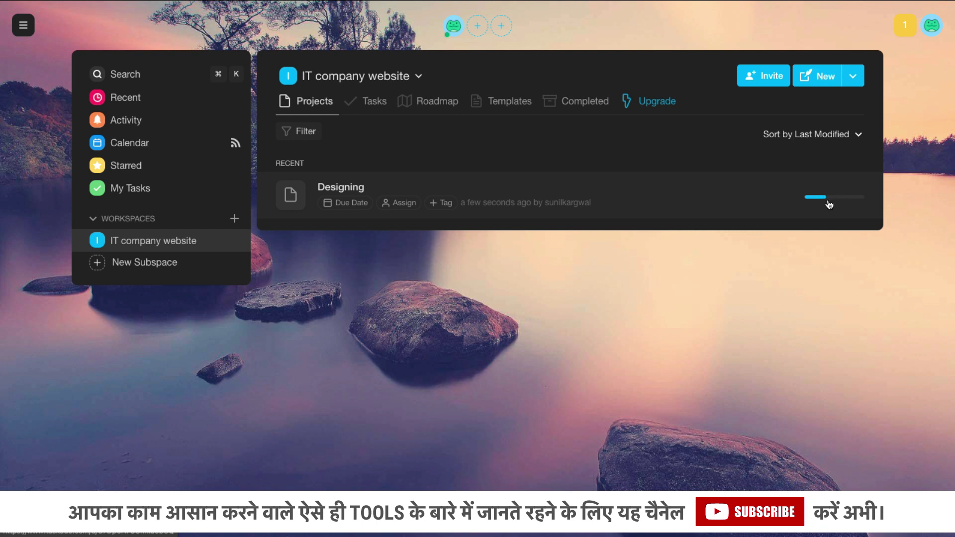
{"action": "left_click", "coordinate": [367, 110]}
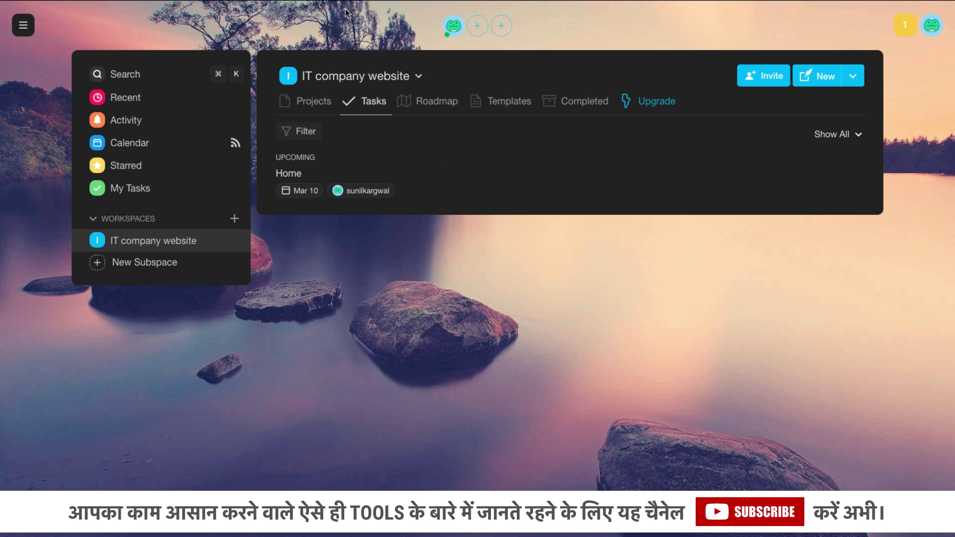
{"action": "mouse_move", "coordinate": [336, 3]}
{"action": "left_click", "coordinate": [220, 45]}
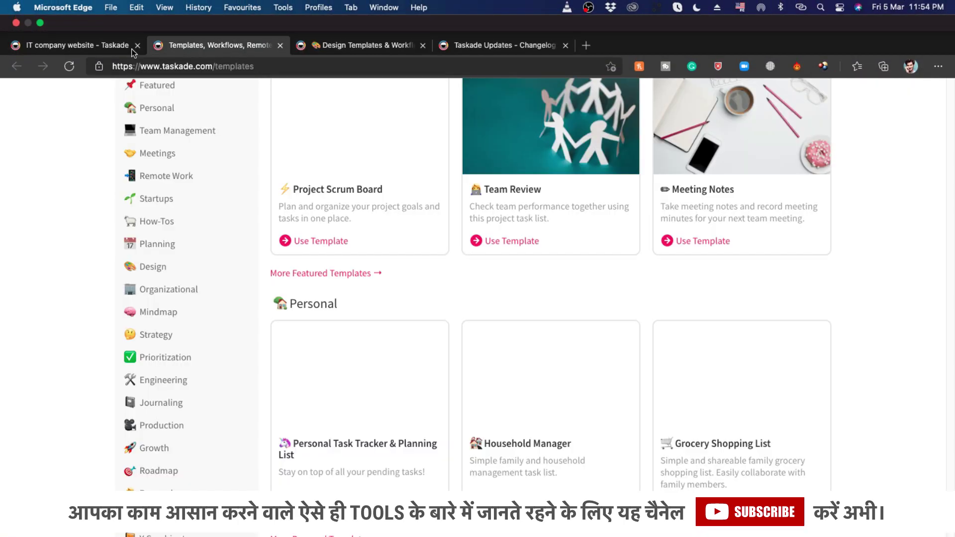
{"action": "left_click", "coordinate": [82, 50]}
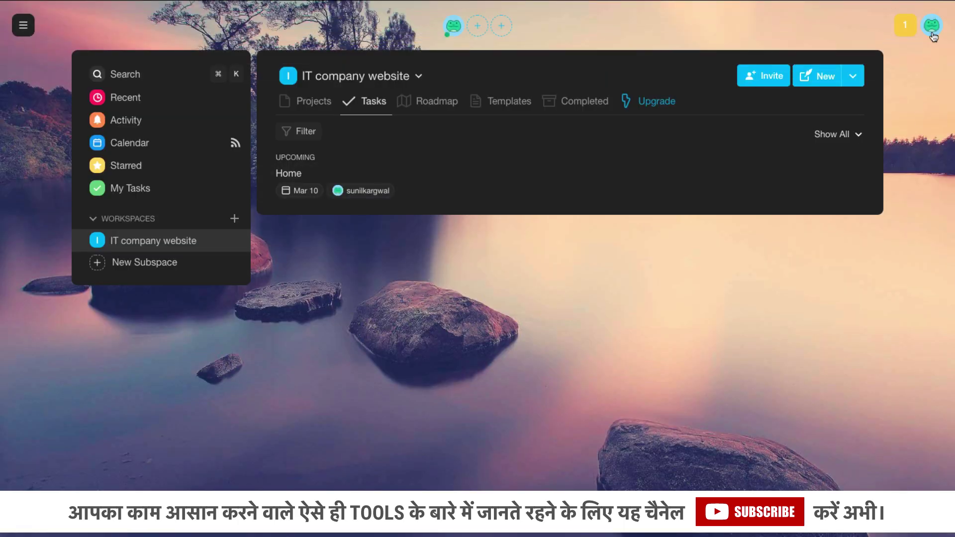
{"action": "left_click", "coordinate": [933, 25]}
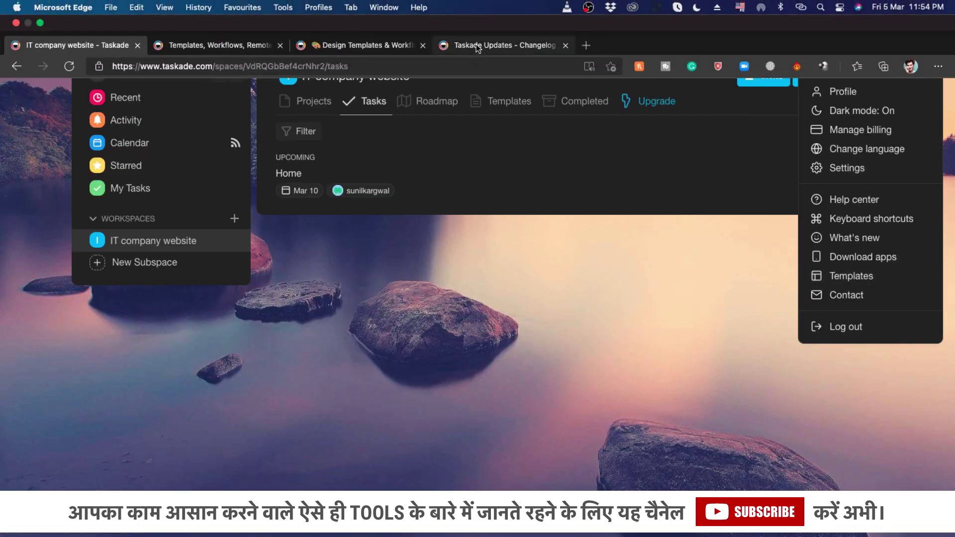
Step: Open the Taskade templates page and look through the template sections and the list of categories
{"action": "left_click", "coordinate": [205, 48]}
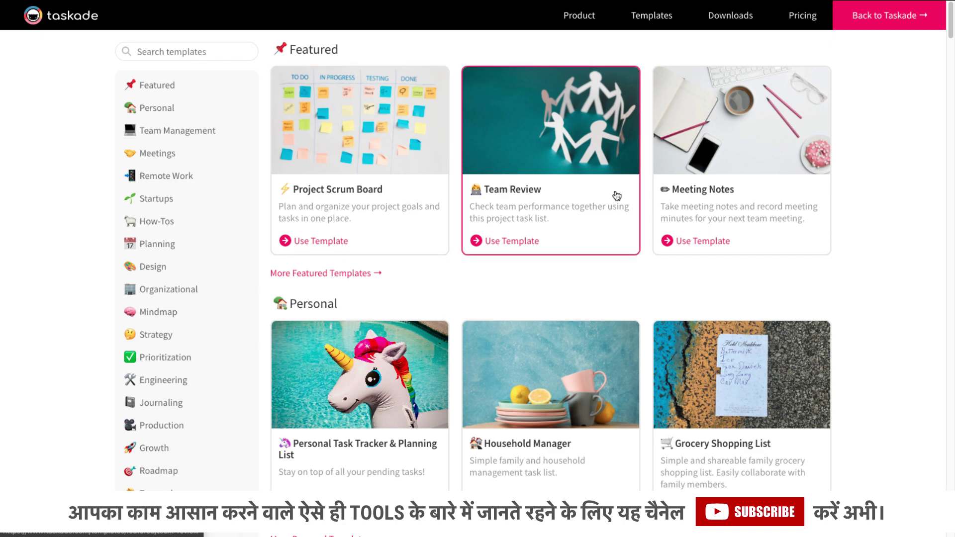
{"action": "scroll", "coordinate": [709, 197], "scroll_direction": "down", "scroll_amount": 3}
{"action": "scroll", "coordinate": [601, 299], "scroll_direction": "down", "scroll_amount": 12}
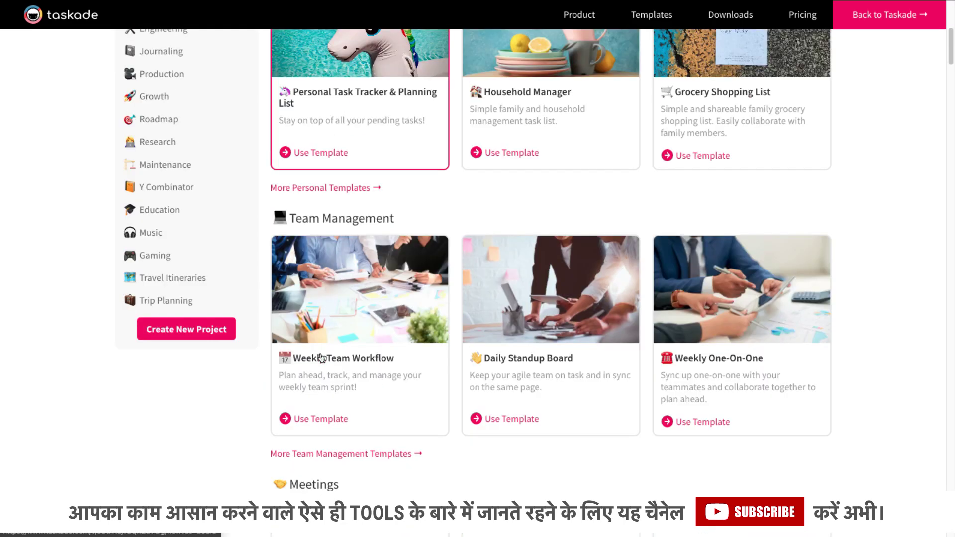
{"action": "scroll", "coordinate": [364, 308], "scroll_direction": "down", "scroll_amount": 4}
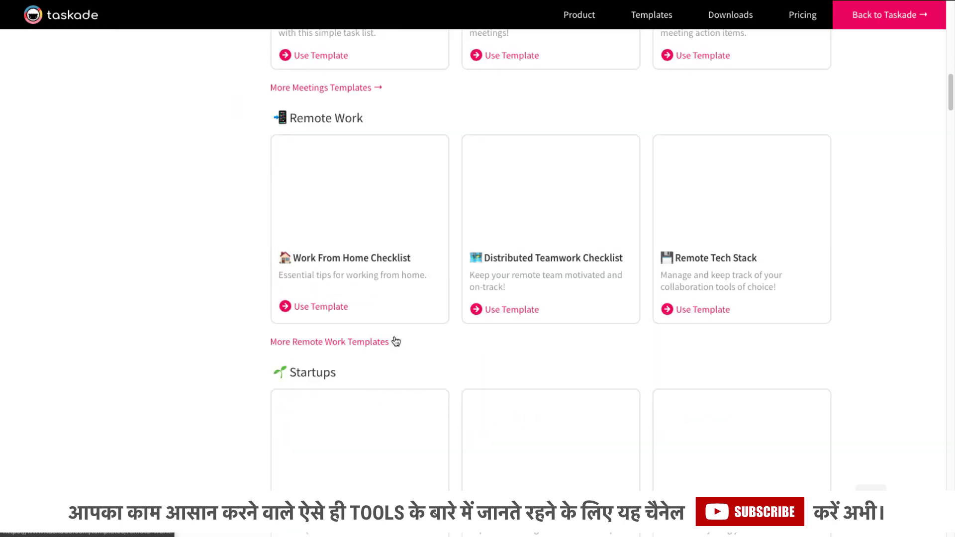
{"action": "scroll", "coordinate": [316, 371], "scroll_direction": "down", "scroll_amount": 8}
{"action": "scroll", "coordinate": [365, 274], "scroll_direction": "up", "scroll_amount": 20}
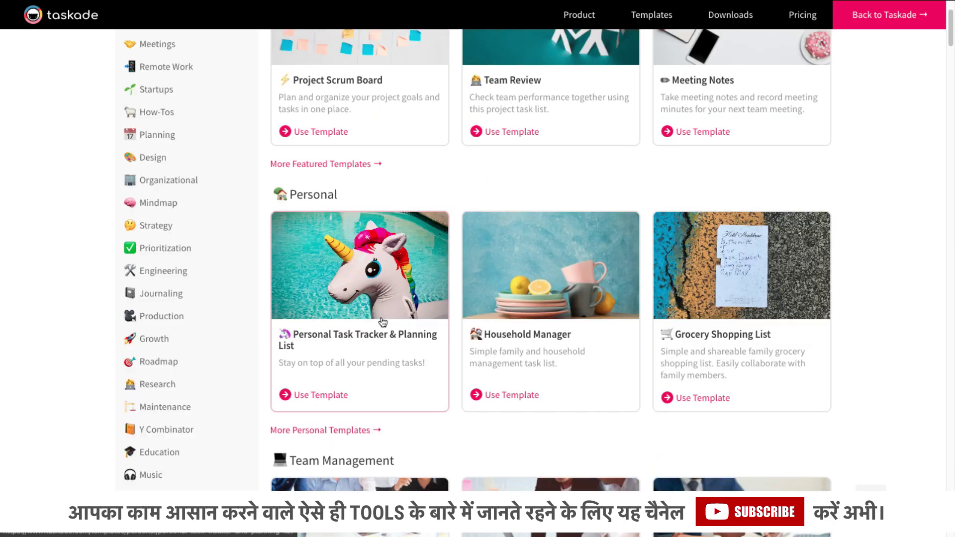
{"action": "scroll", "coordinate": [159, 282], "scroll_direction": "down", "scroll_amount": 1}
{"action": "scroll", "coordinate": [160, 282], "scroll_direction": "down", "scroll_amount": 4}
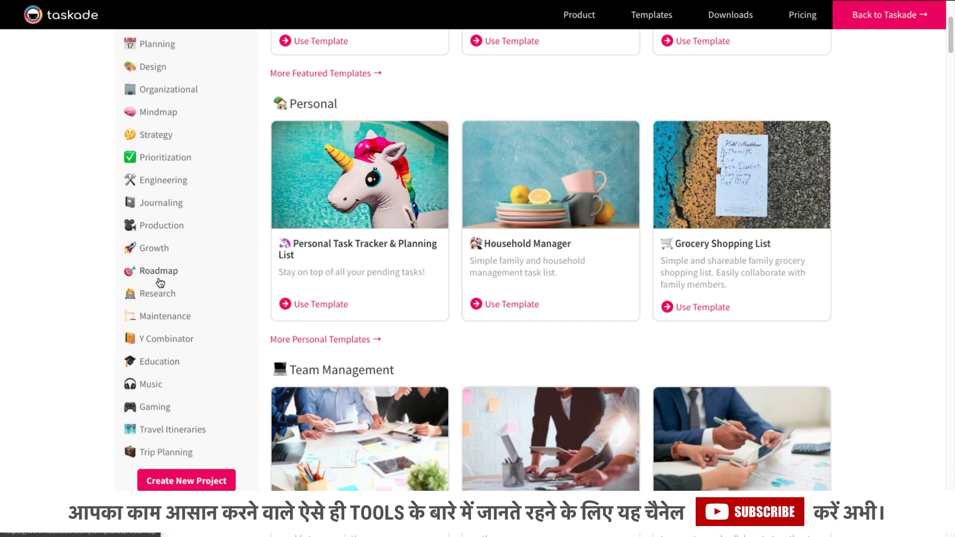
{"action": "scroll", "coordinate": [164, 279], "scroll_direction": "up", "scroll_amount": 2}
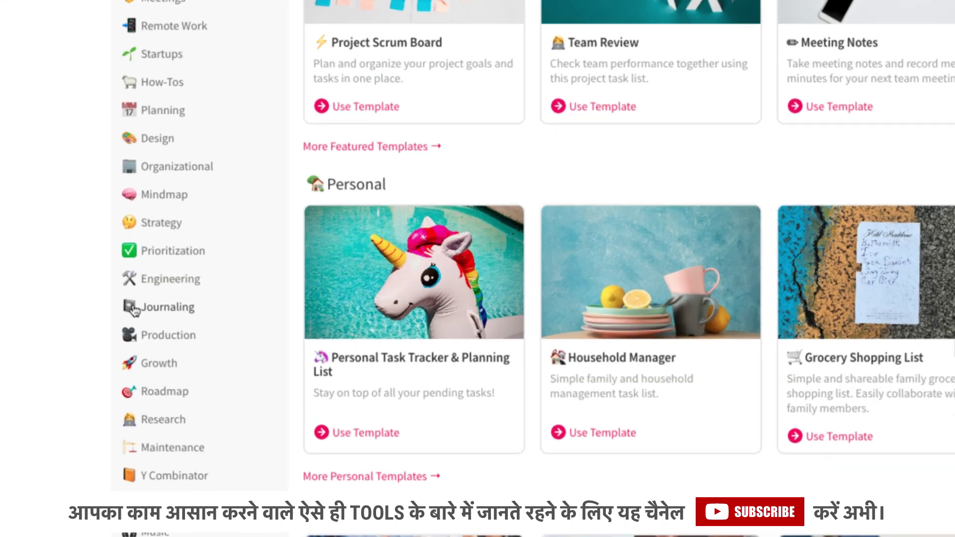
{"action": "scroll", "coordinate": [145, 303], "scroll_direction": "up", "scroll_amount": 2}
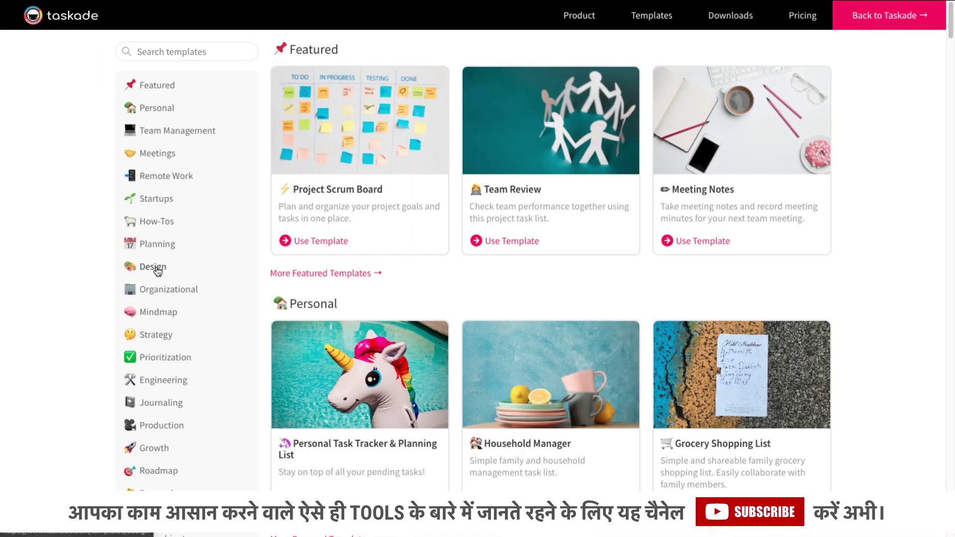
Step: Use the Client Creative Brief Project Discussion template from the Design category in the IT company website workspace
{"action": "left_click", "coordinate": [158, 241]}
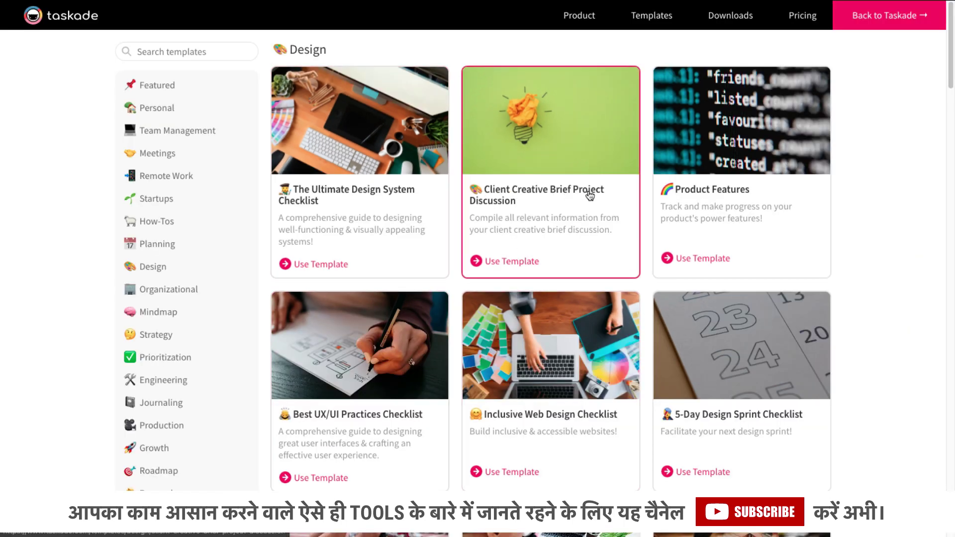
{"action": "left_click", "coordinate": [506, 262]}
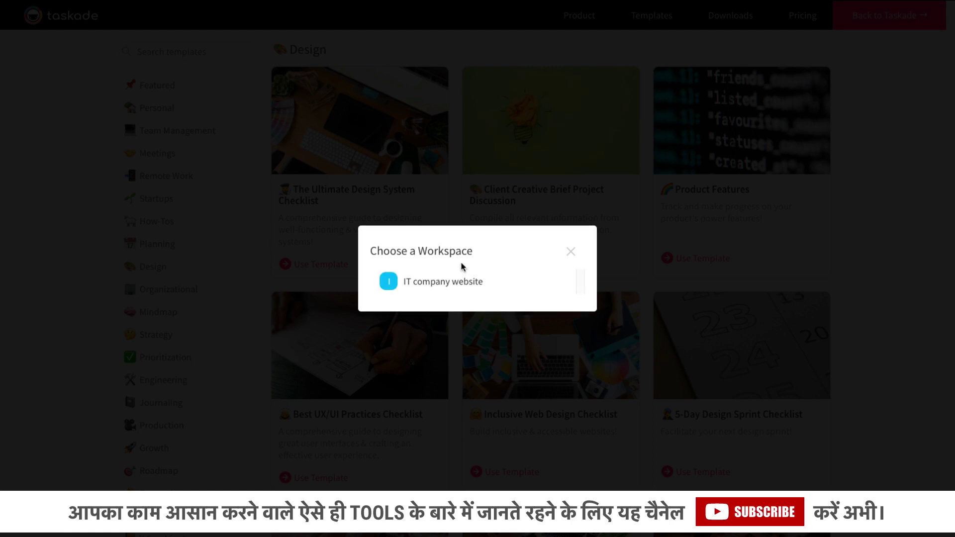
{"action": "left_click", "coordinate": [444, 289]}
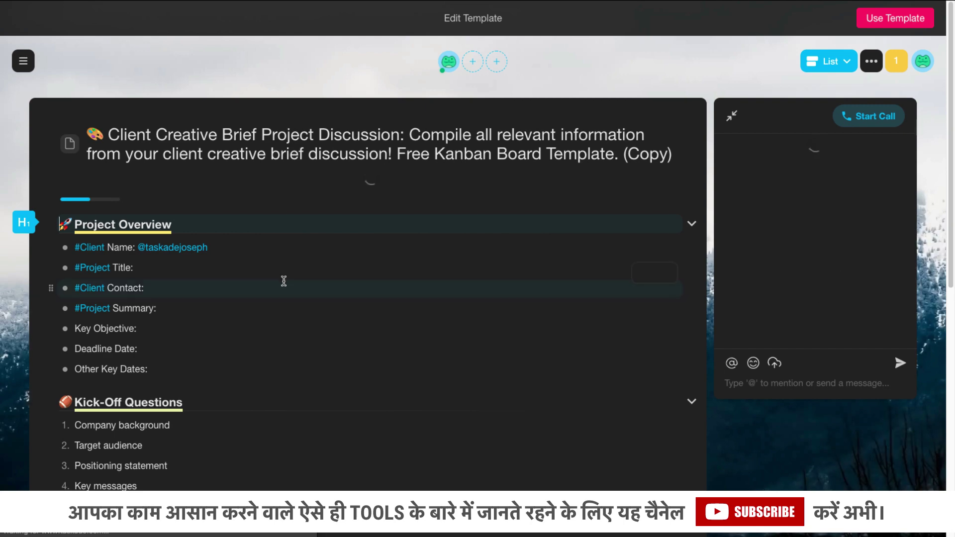
Step: Look through the whole template copy and examine the Project Overview fields from the client name to Other Key Dates
{"action": "scroll", "coordinate": [212, 295], "scroll_direction": "down", "scroll_amount": 10}
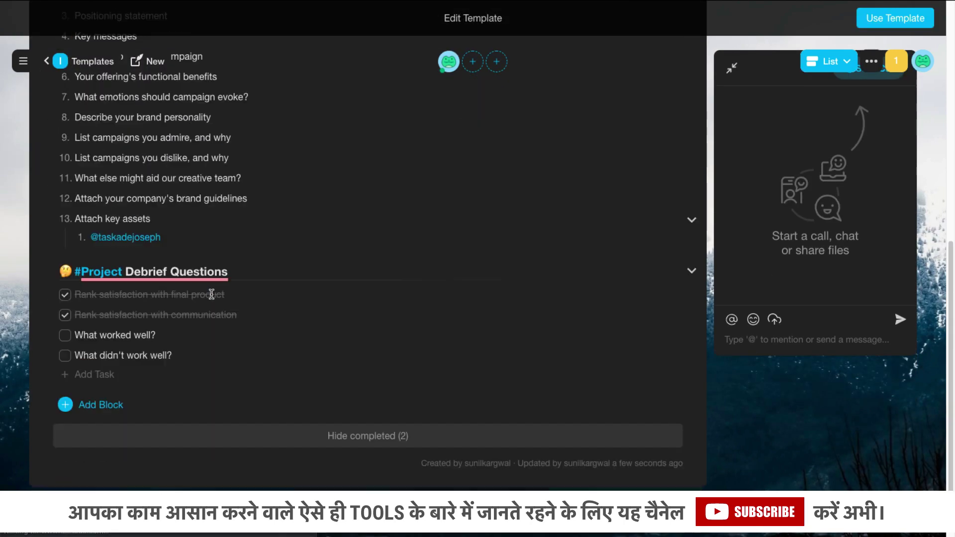
{"action": "scroll", "coordinate": [211, 294], "scroll_direction": "up", "scroll_amount": 9}
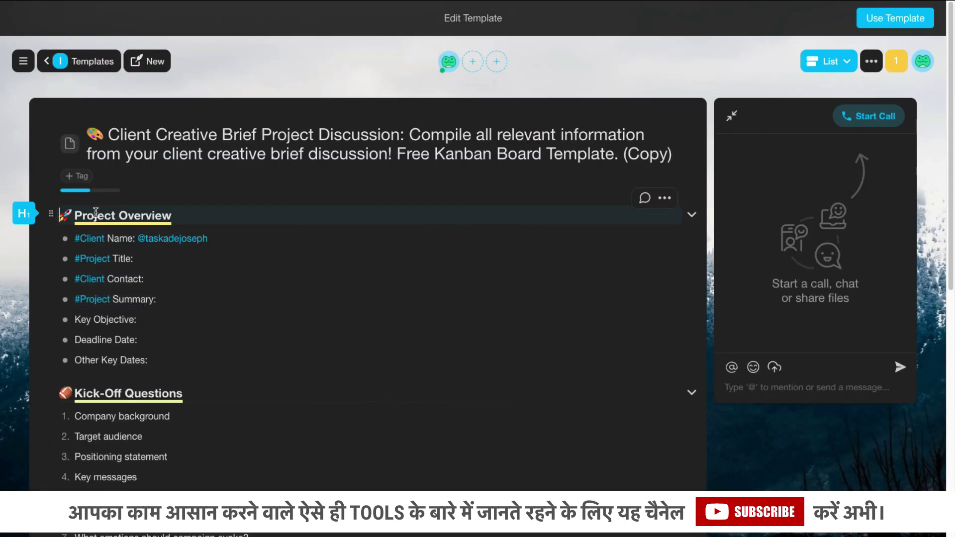
{"action": "left_click_drag", "start_coordinate": [74, 216], "coordinate": [185, 216]}
{"action": "left_click", "coordinate": [187, 217]}
{"action": "left_click", "coordinate": [128, 216]}
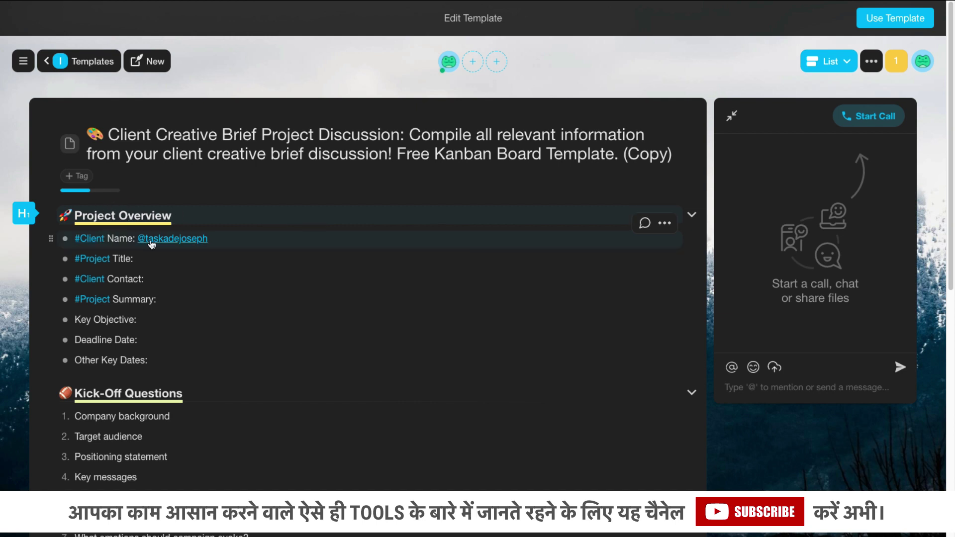
{"action": "left_click", "coordinate": [150, 279]}
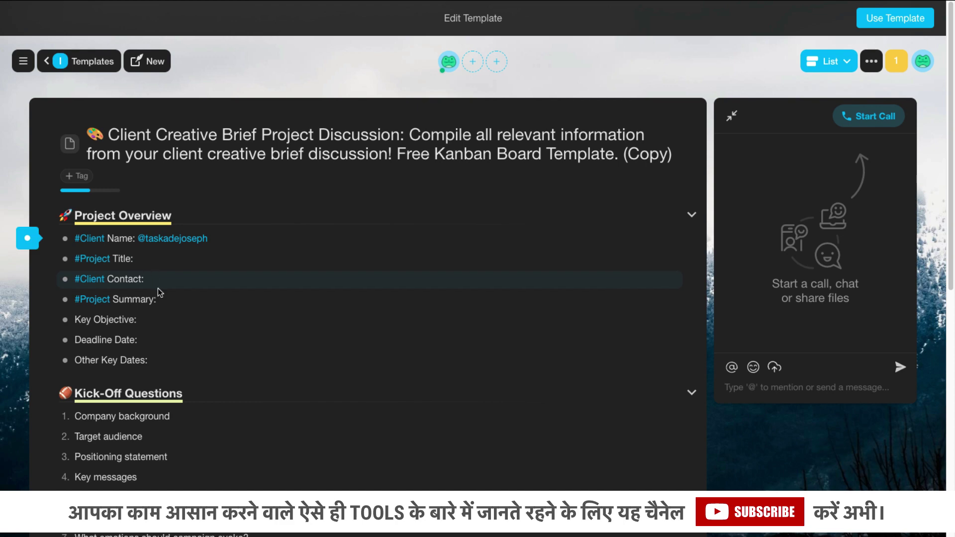
{"action": "left_click", "coordinate": [172, 300]}
{"action": "left_click", "coordinate": [167, 322]}
{"action": "left_click", "coordinate": [165, 340]}
{"action": "left_click", "coordinate": [174, 359]}
Step: Examine the template's Kick-Off Questions, placing the cursor at Company background and Target audience
{"action": "scroll", "coordinate": [183, 358], "scroll_direction": "down", "scroll_amount": 5}
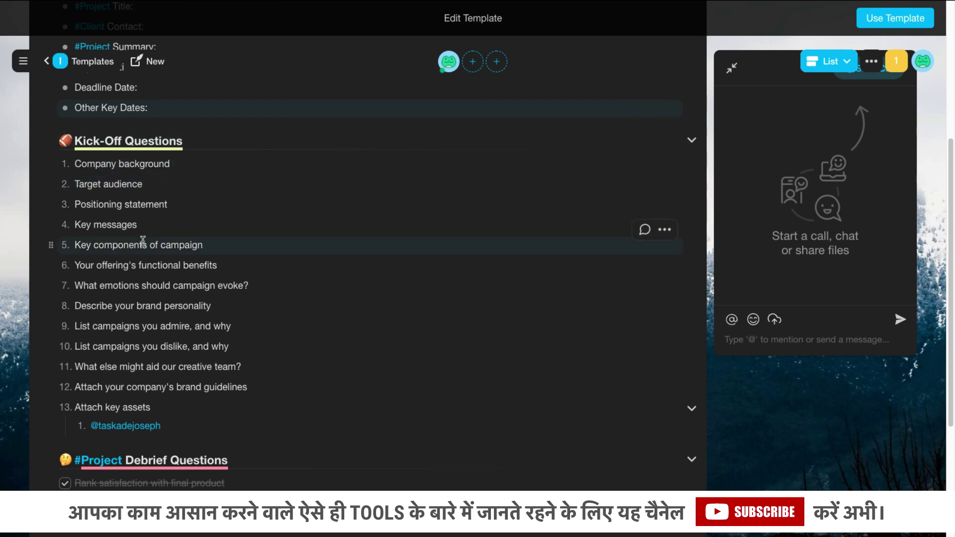
{"action": "left_click", "coordinate": [168, 163]}
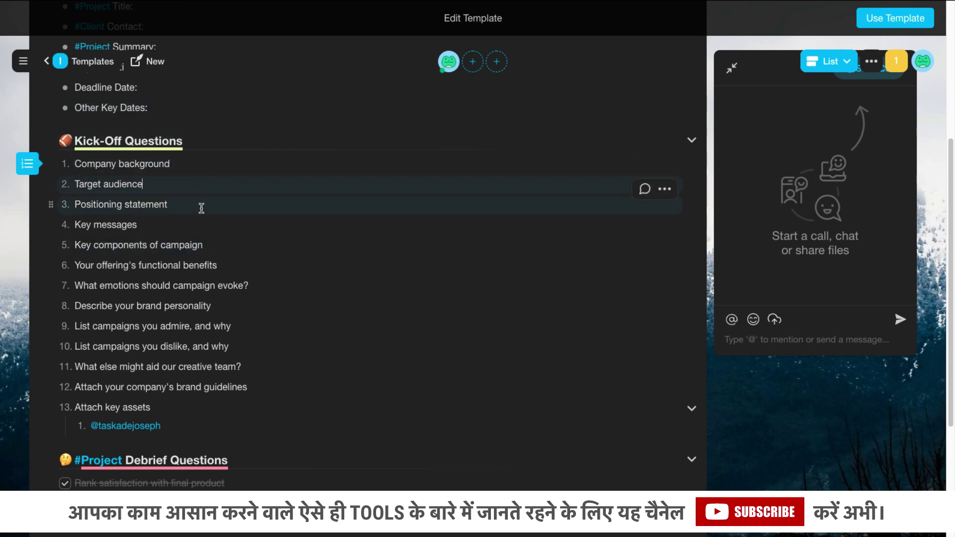
{"action": "left_click", "coordinate": [145, 184]}
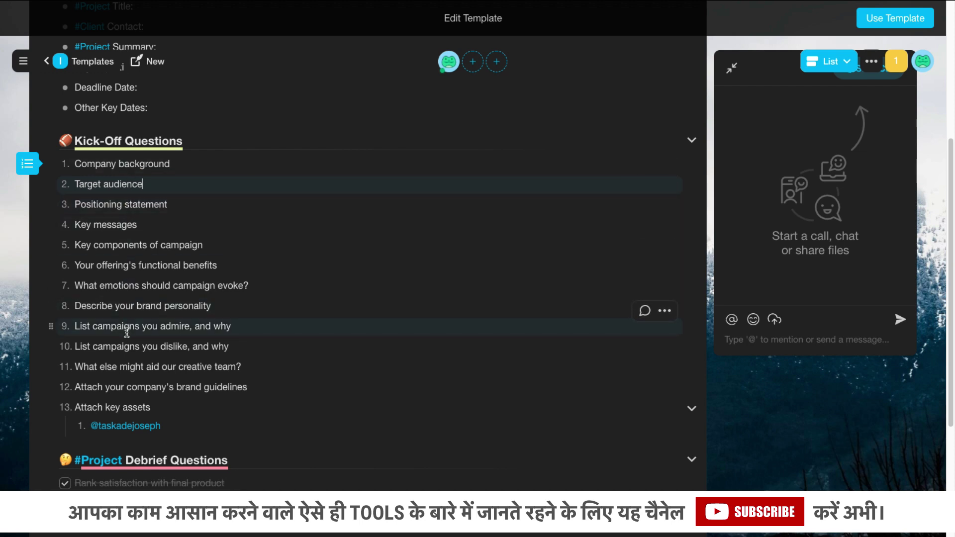